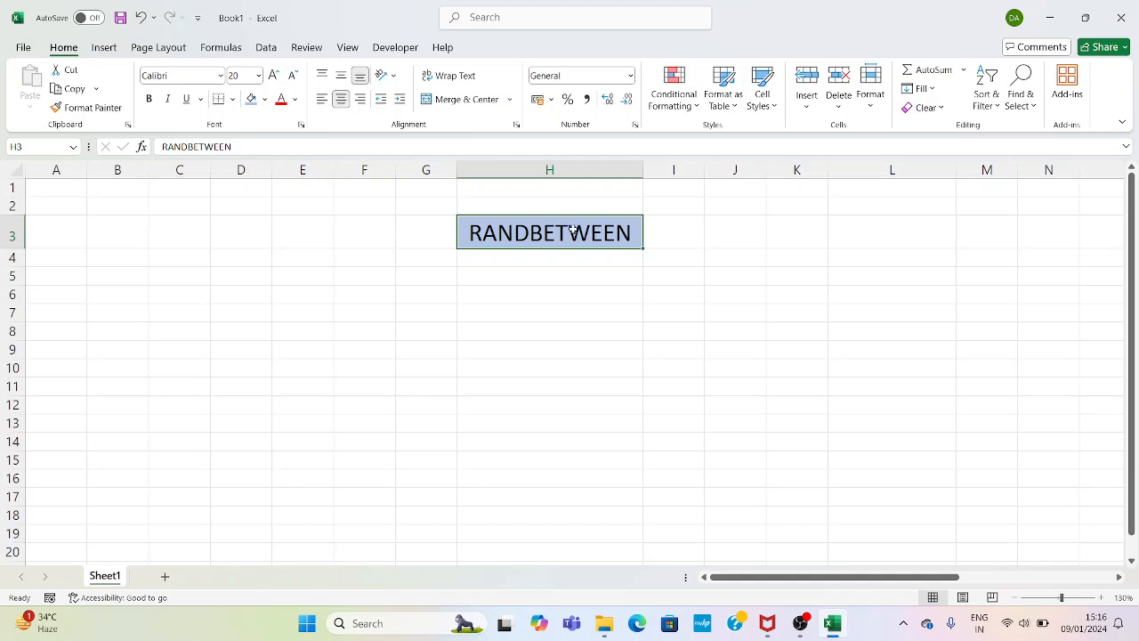
Enter the number 1 in G5 and the label "Normal number" beside it in H5.
double_click(428, 276)
type("1")
key("Tab")
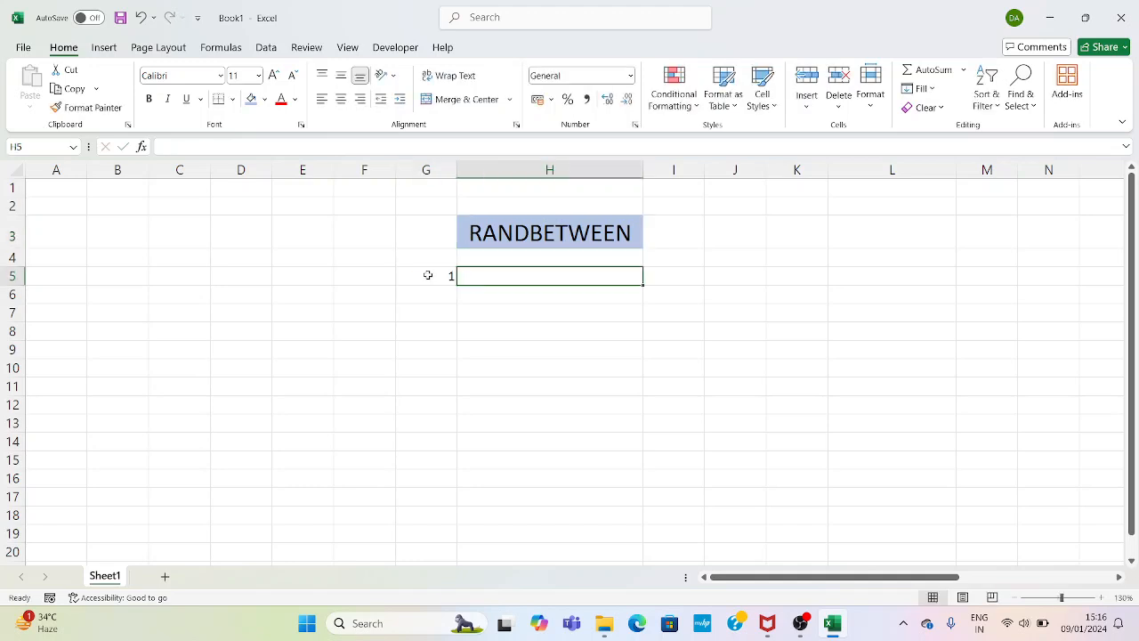
type("Norman")
key("BackSpace")
key("BackSpace")
key("BackSpace")
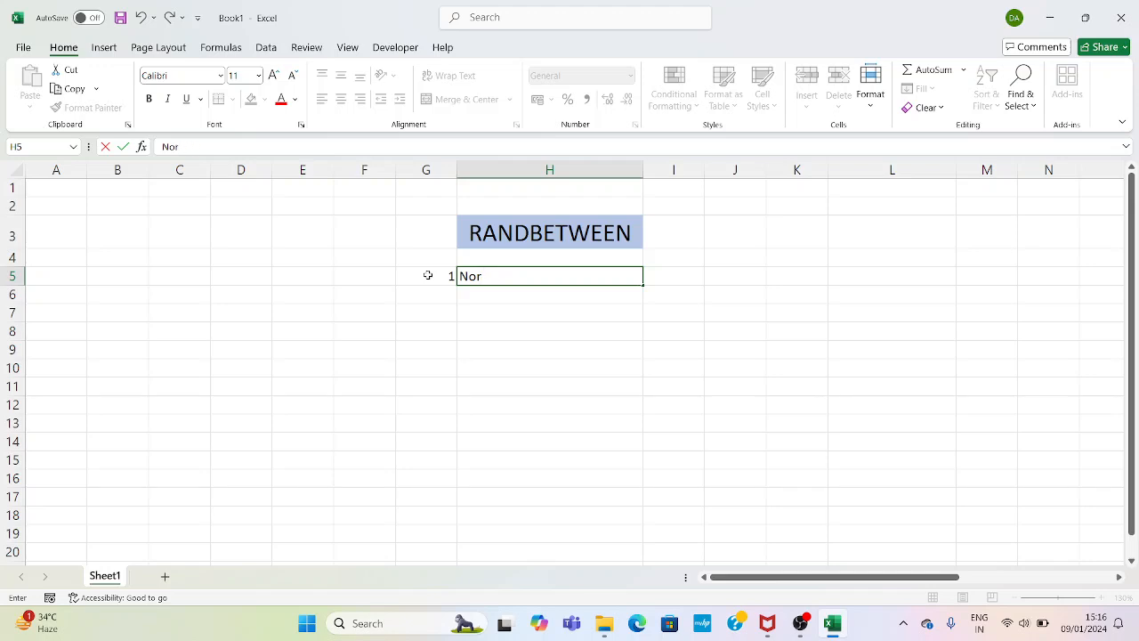
type("mal")
type(" rand")
key("BackSpace")
key("BackSpace")
key("BackSpace")
key("BackSpace")
type("number")
key("Return")
Add the second list item with 2 in G6 and "Random Date" in H6.
key("Left")
type("2")
key("Tab")
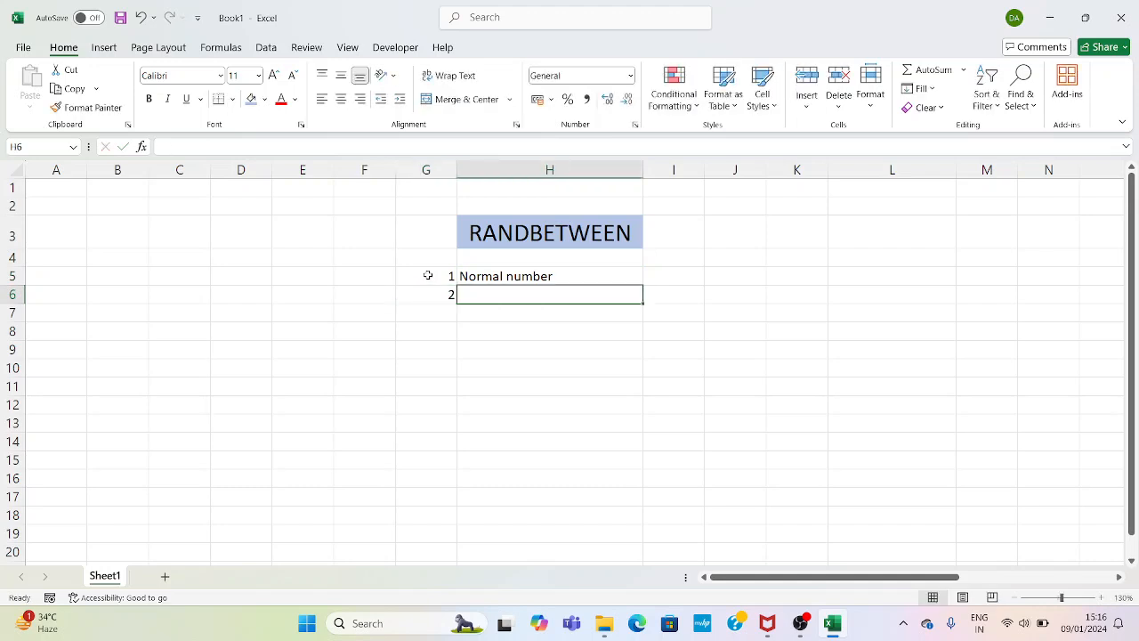
type("R")
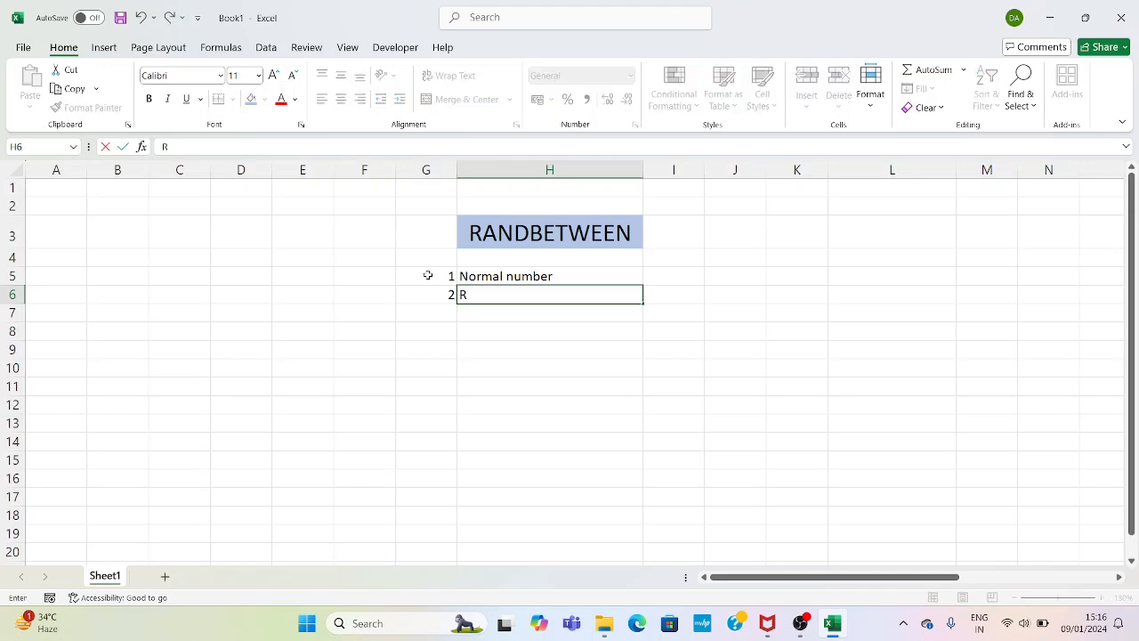
type("andom Datee")
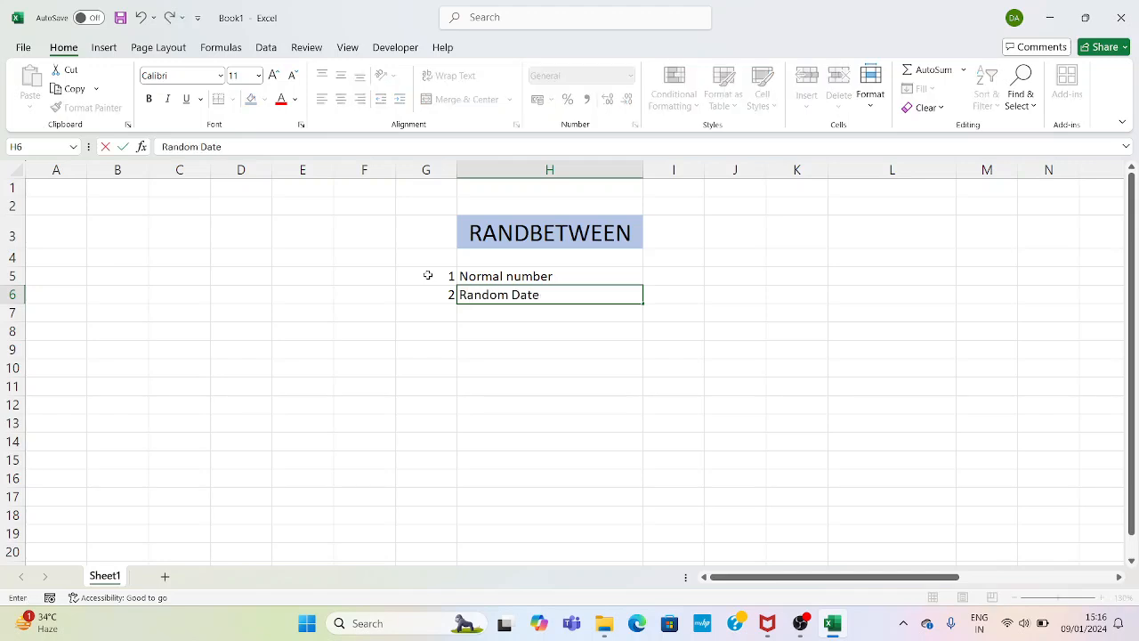
key("Return")
key("Up")
key("F2")
key("BackSpace")
key("Return")
Add the third list item with 3 in G7 and "Random Char" in H7.
key("Left")
type("3")
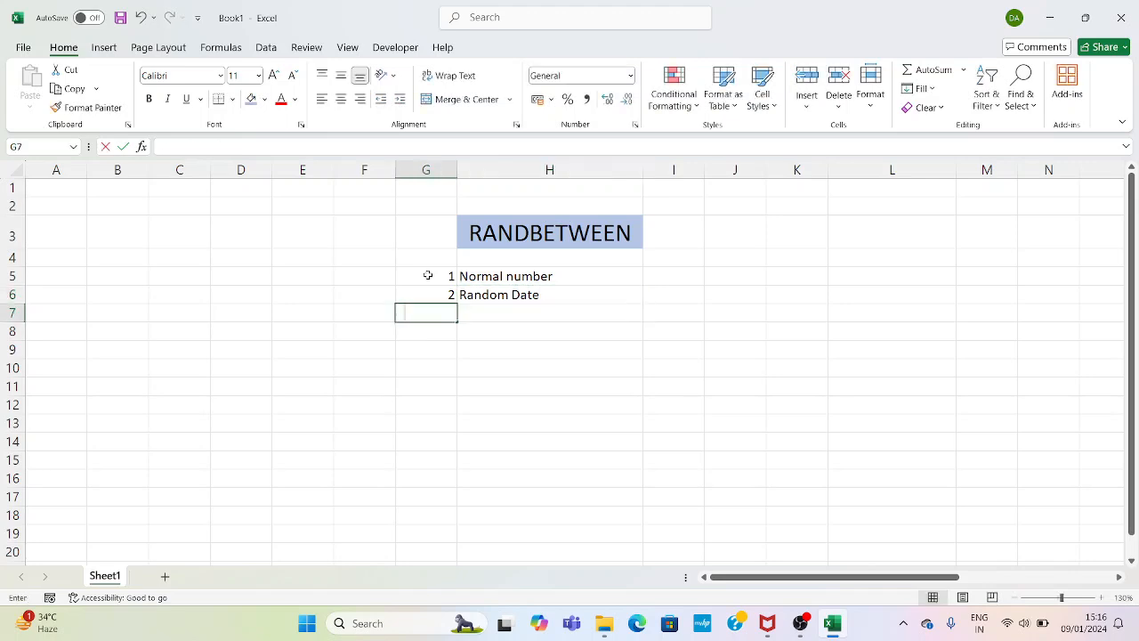
key("Tab")
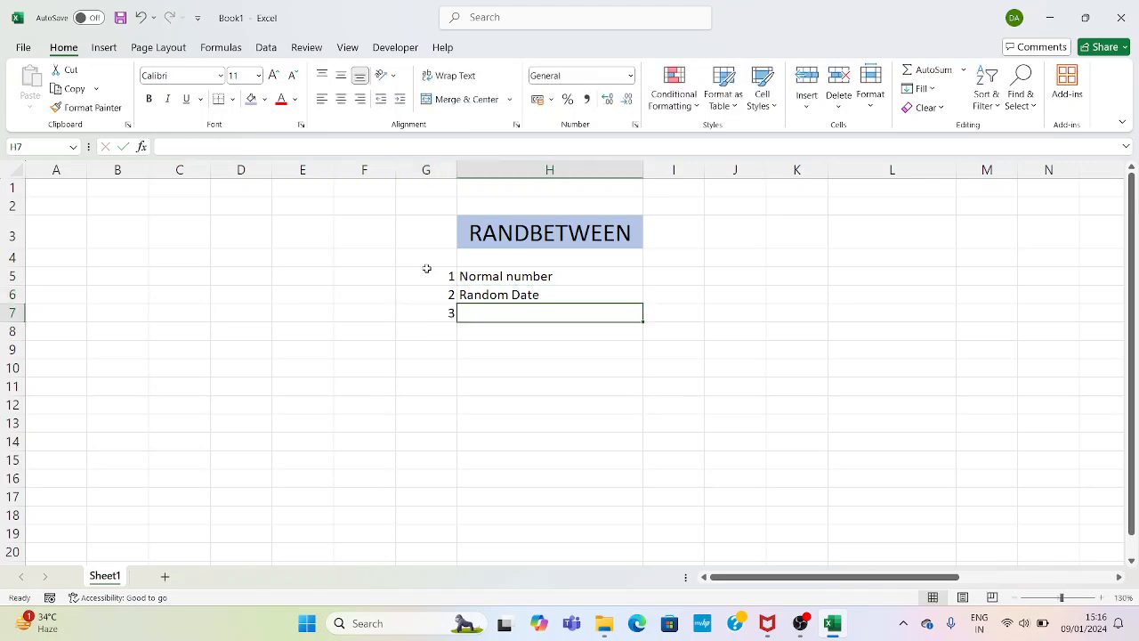
type("Random N")
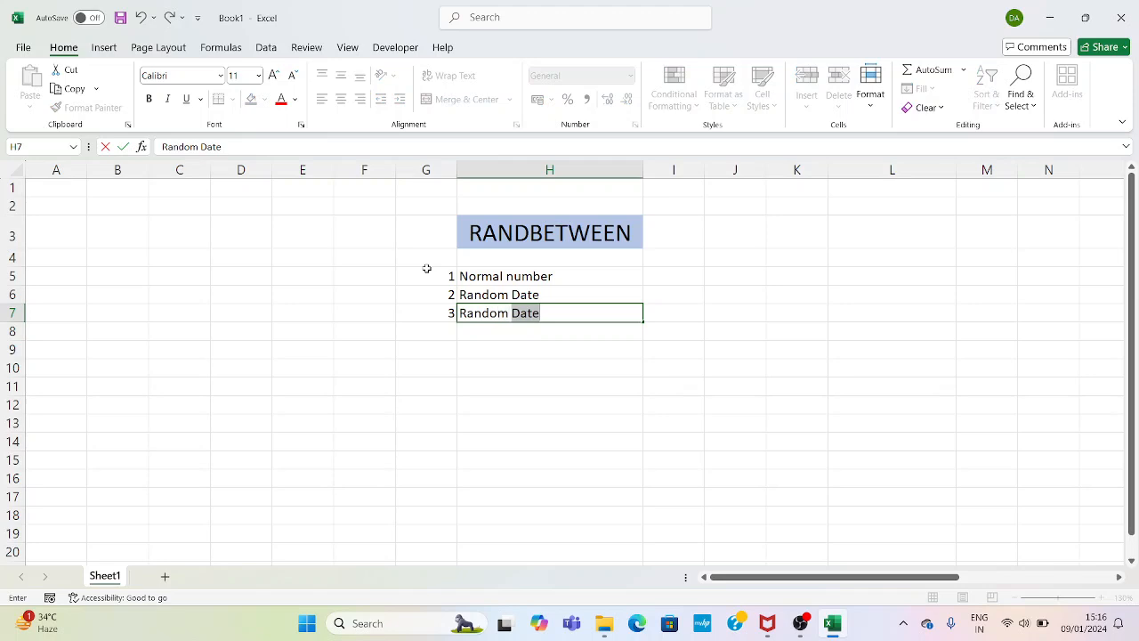
key("BackSpace")
type("Char")
key("Return")
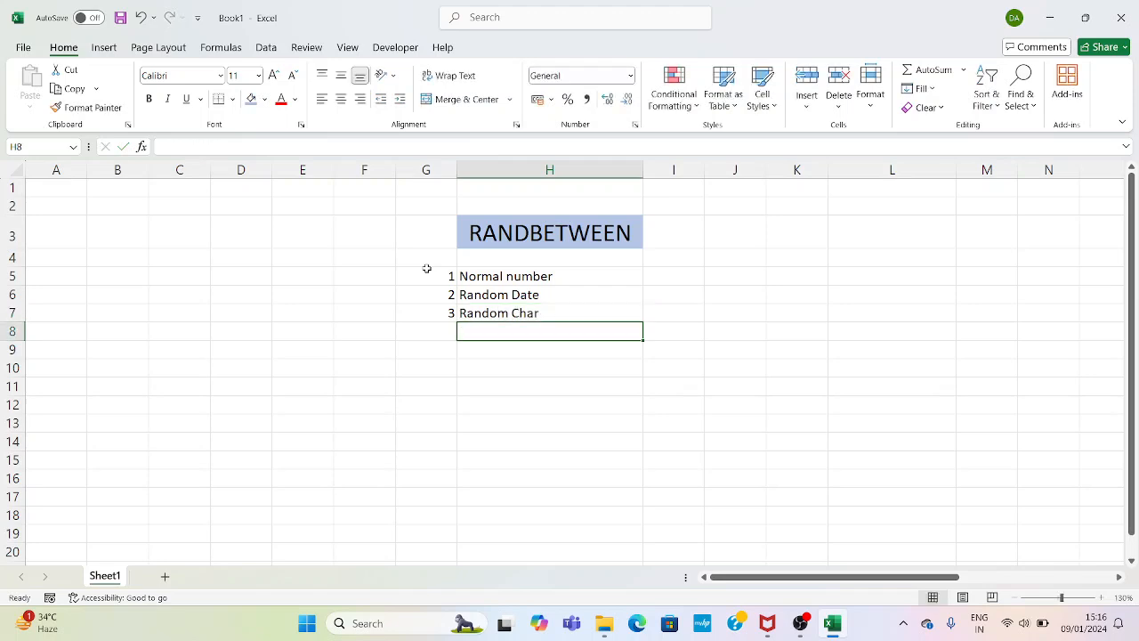
Add the fourth list item with 4 in G8 and "Random % Value" in H8.
key("Left")
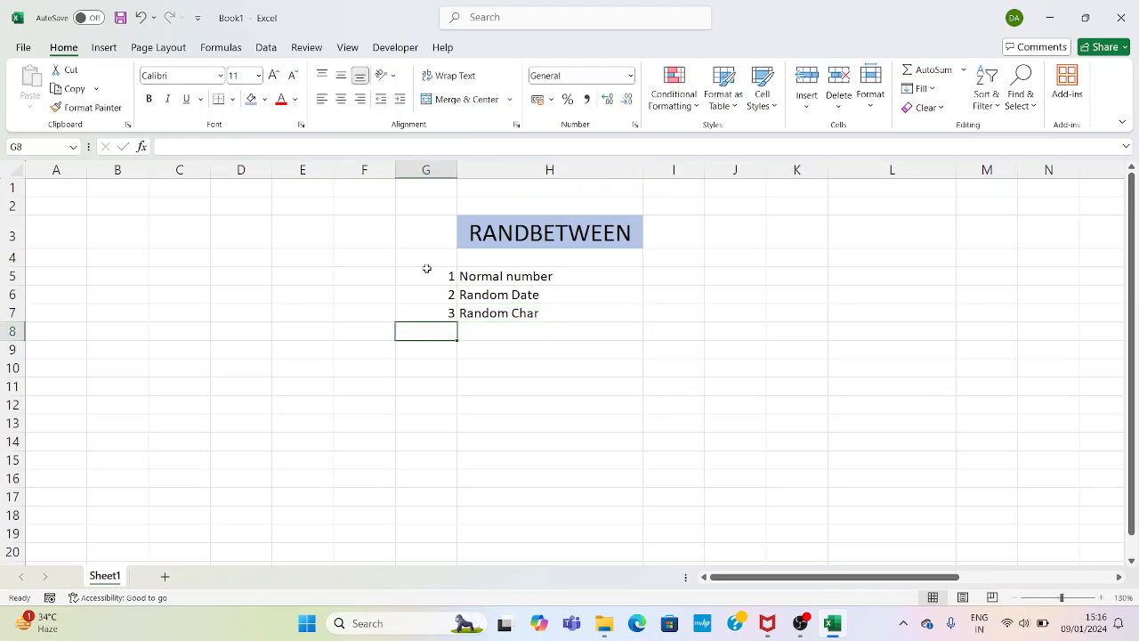
type("4")
key("Tab")
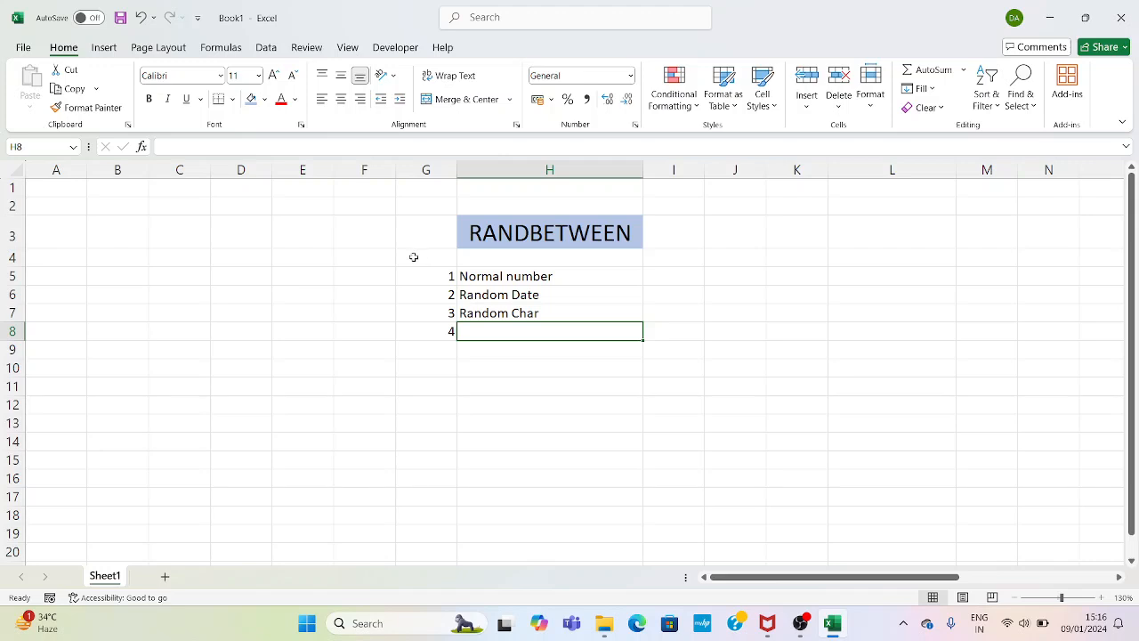
type("Ra")
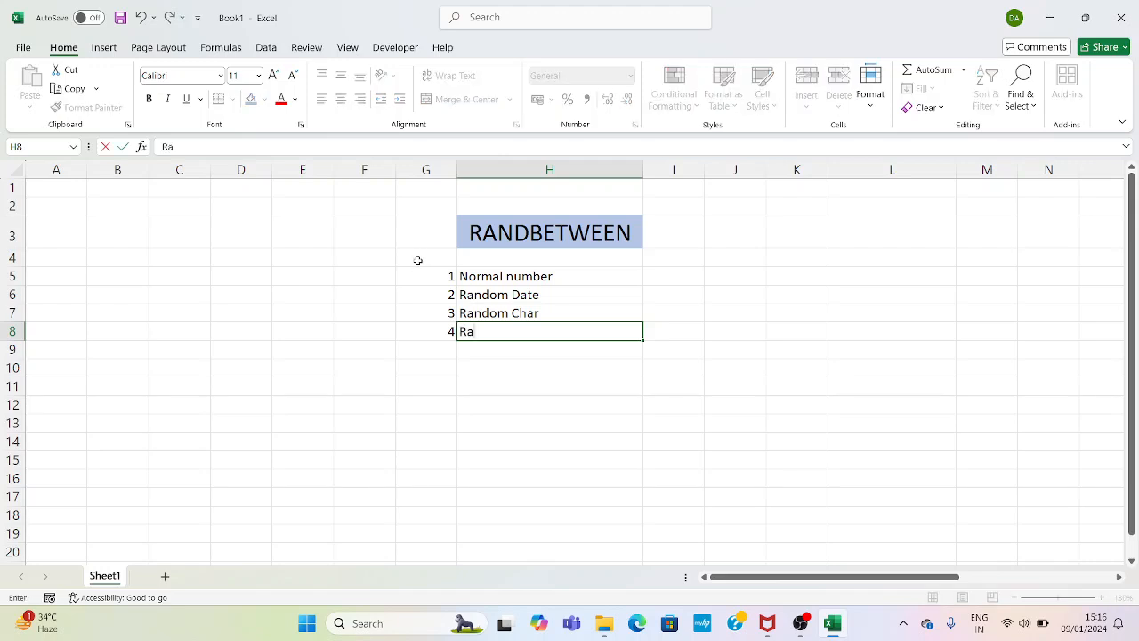
type("ndom % Value")
key("Return")
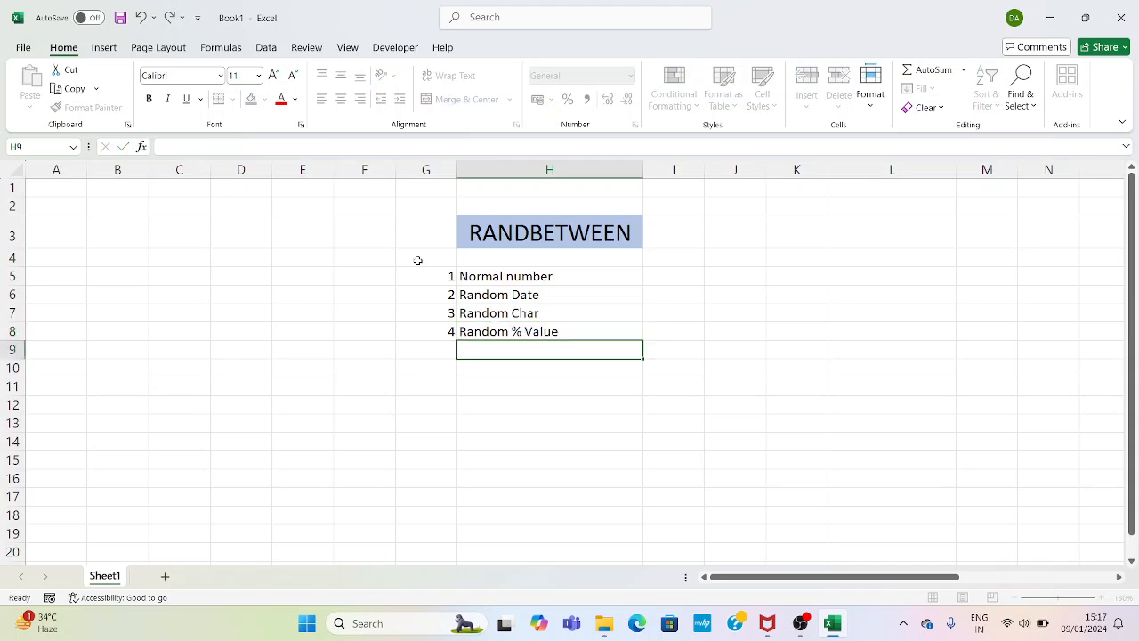
Add the fifth list item with 5 in G9 and "Random Unique Value" in H9.
key("Left")
type("5")
key("Tab")
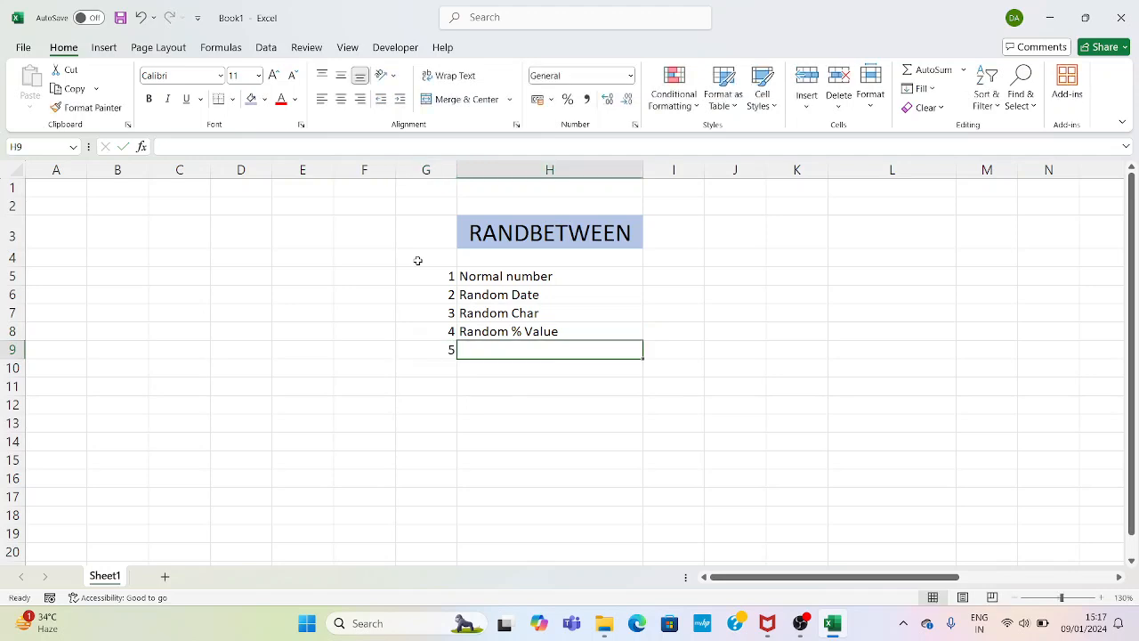
type("Random ")
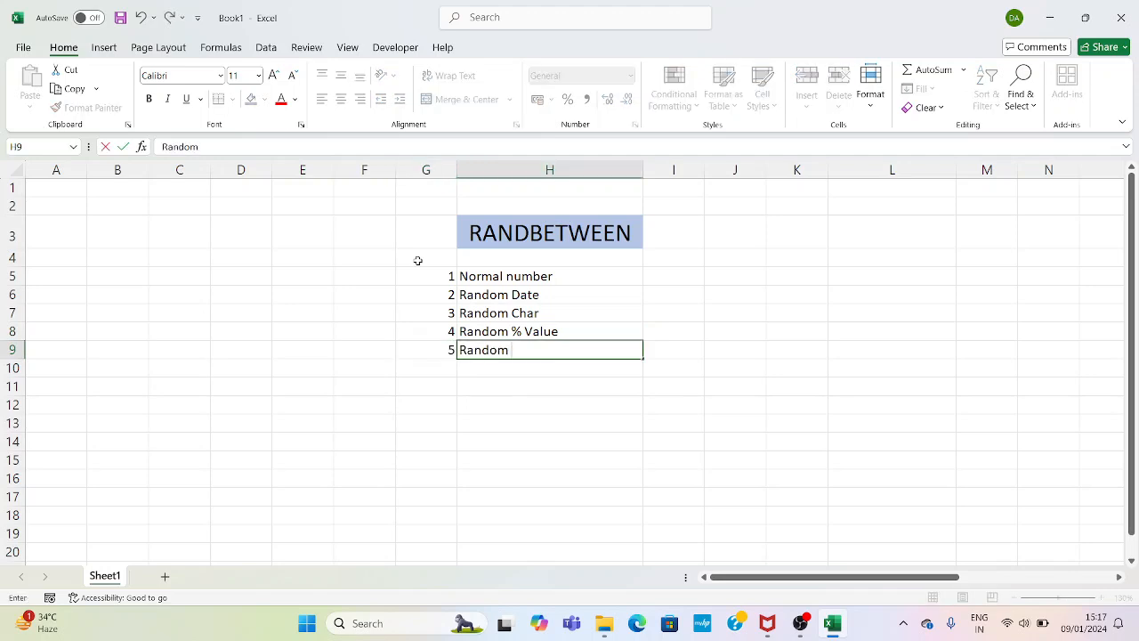
type("Unique Value")
key("Return")
Enter the column heading "Number only" in cell K4, beside the list of random value types.
key("Up")
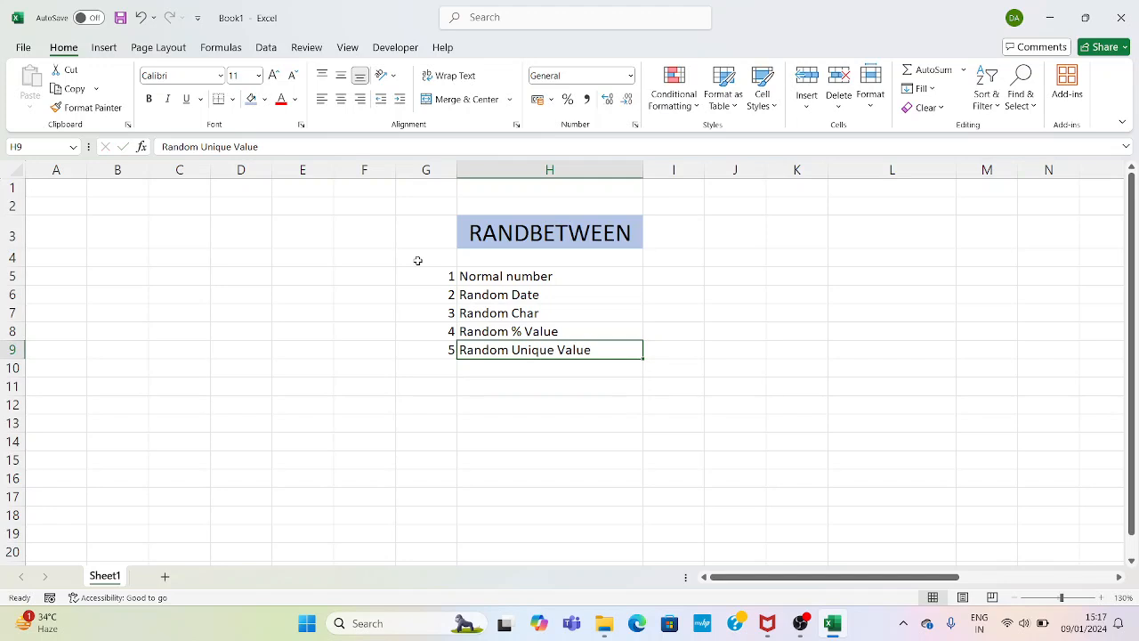
key("Up")
key("Up")
key("Up")
key("Up")
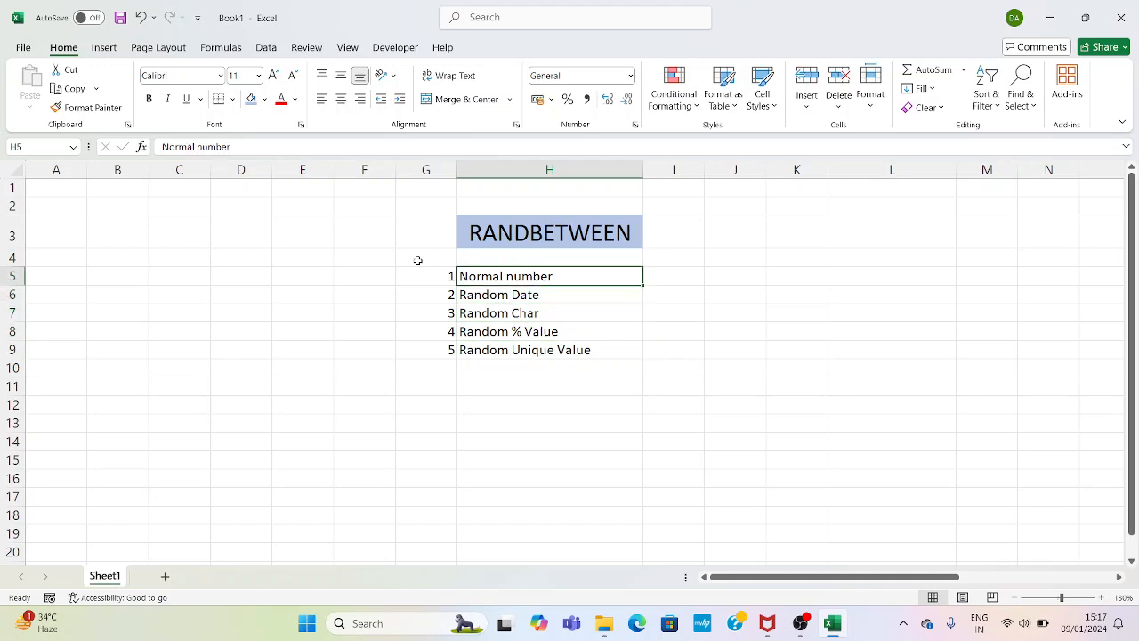
key("Right")
key("Right")
key("Right")
key("Right")
key("Right")
key("Right")
key("Right")
key("Right")
key("Right")
key("Right")
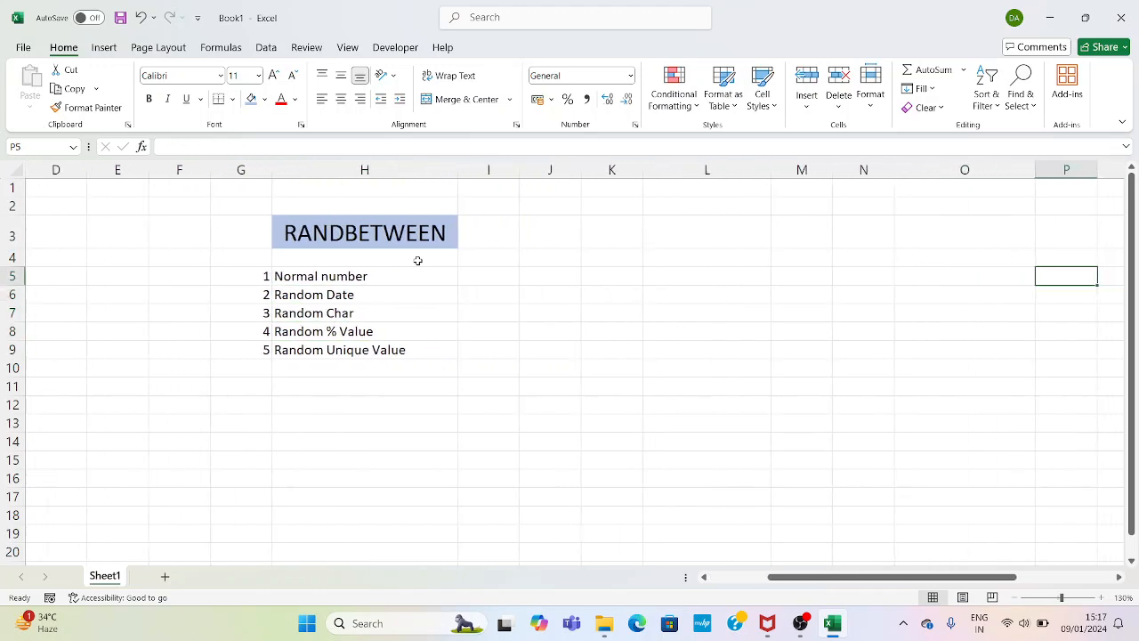
key("Left")
key("Left")
key("Left")
key("Left")
key("Left")
key("Left")
key("Left")
key("Left")
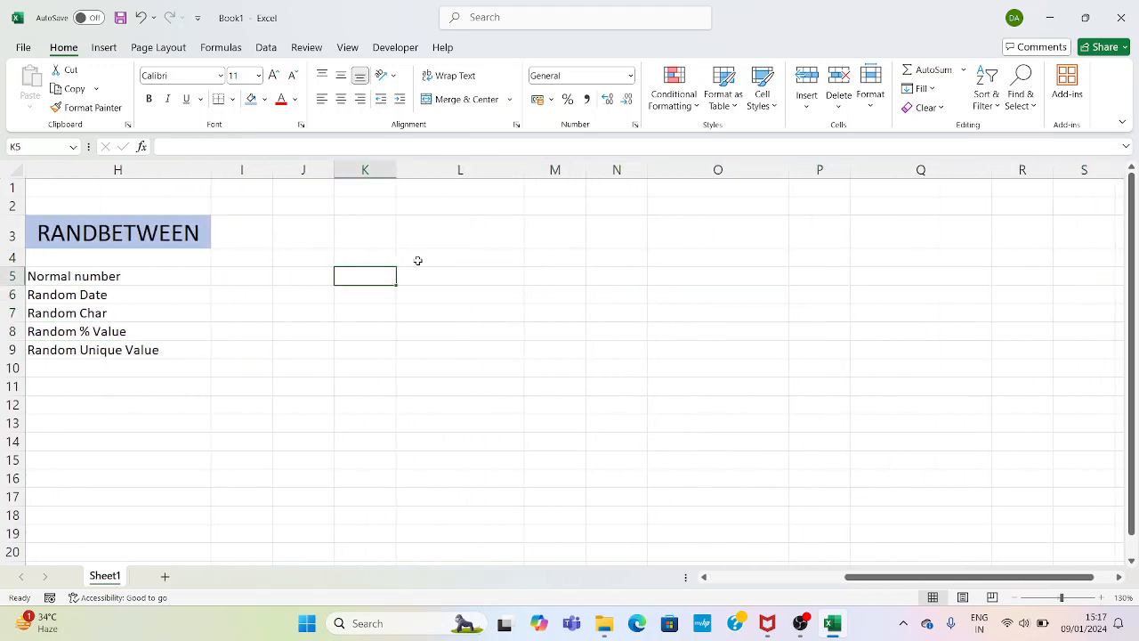
key("Right")
key("Up")
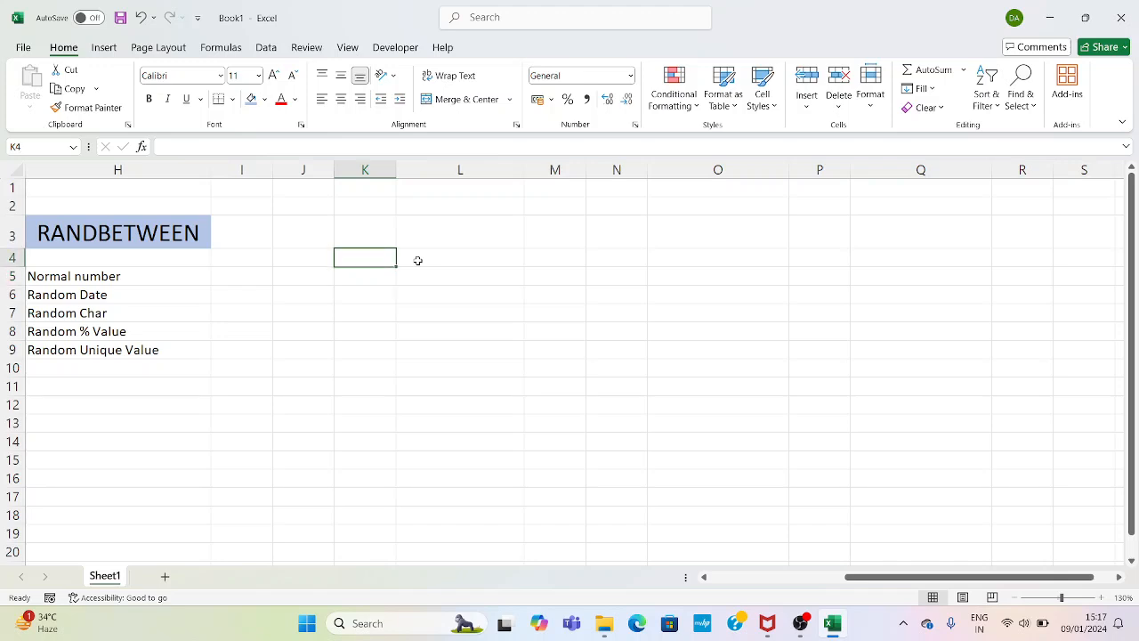
type("Number only")
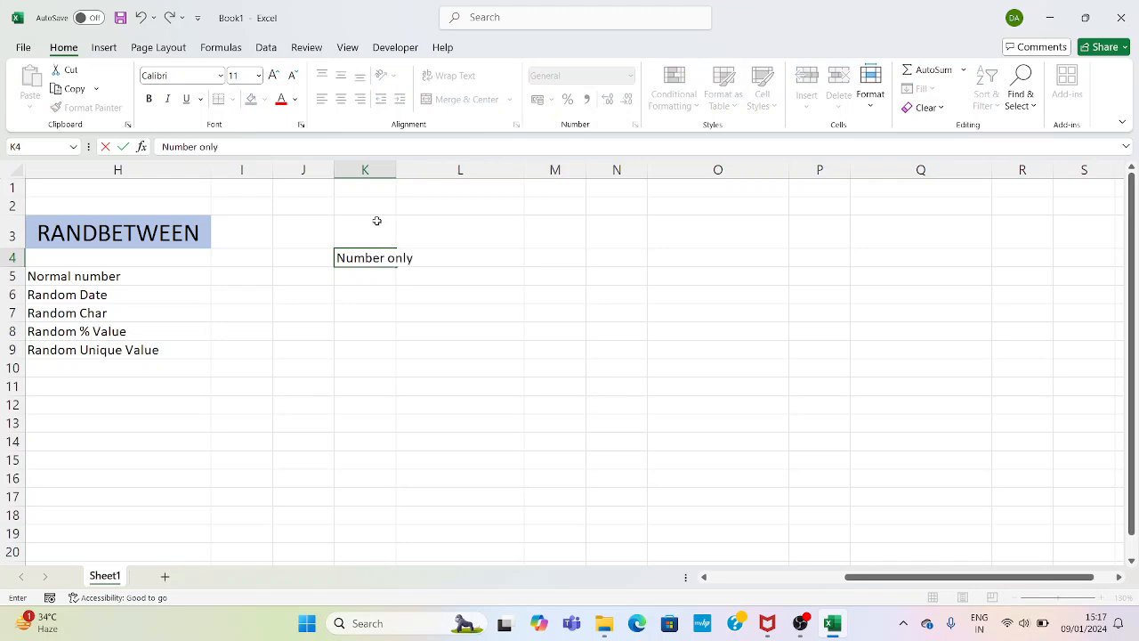
key("Return")
AutoFit the width of column K to its "Number only" heading.
key("Up")
key("alt+h")
key("o")
key("i")
key("Down")
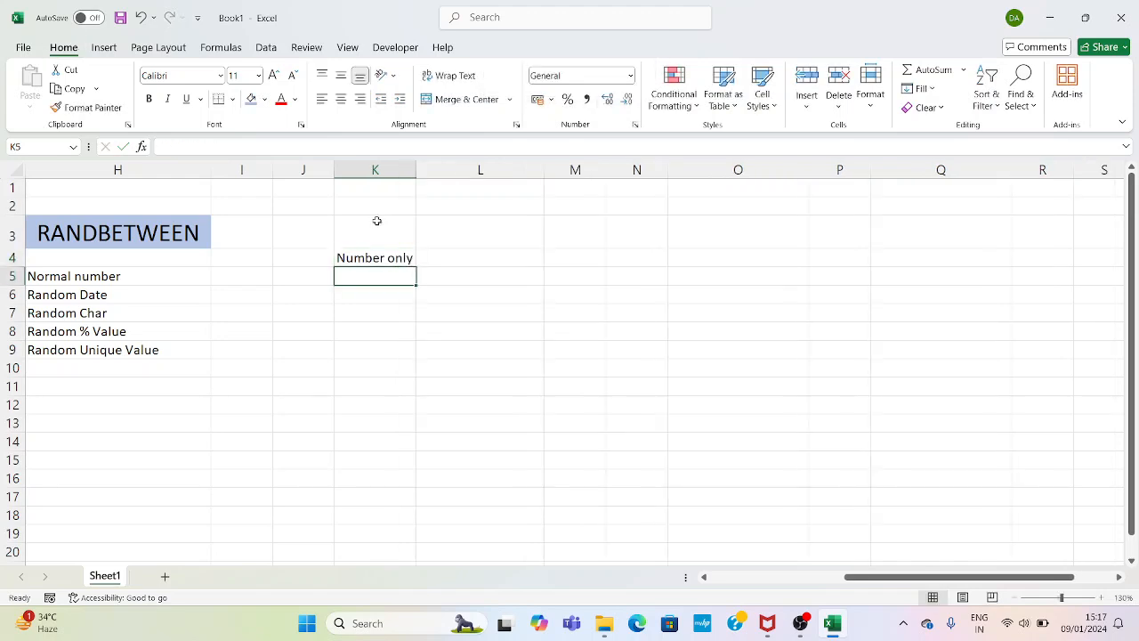
Enter the formula =RANDBETWEEN(100,500) in K5 to generate a random number.
type("=rand")
key("Down")
key("Down")
key("Tab")
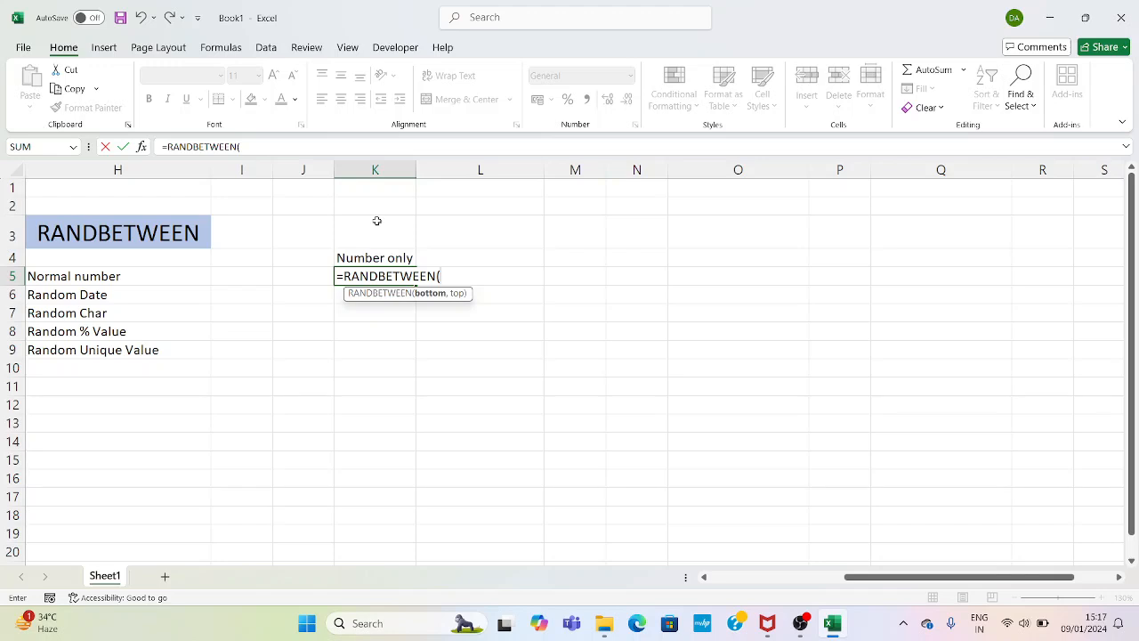
type("100,500)")
key("Return")
Fill the RANDBETWEEN formula from K5 down through K21.
key("Up")
key("shift+Down")
key("shift+Down")
key("shift+Down")
key("shift+Down")
key("shift+Down")
key("shift+Down")
key("shift+Down")
key("shift+Down")
key("shift+Down")
key("shift+Down")
key("shift+Down")
key("shift+Down")
key("shift+Down")
key("shift+Down")
key("shift+Down")
key("shift+Down")
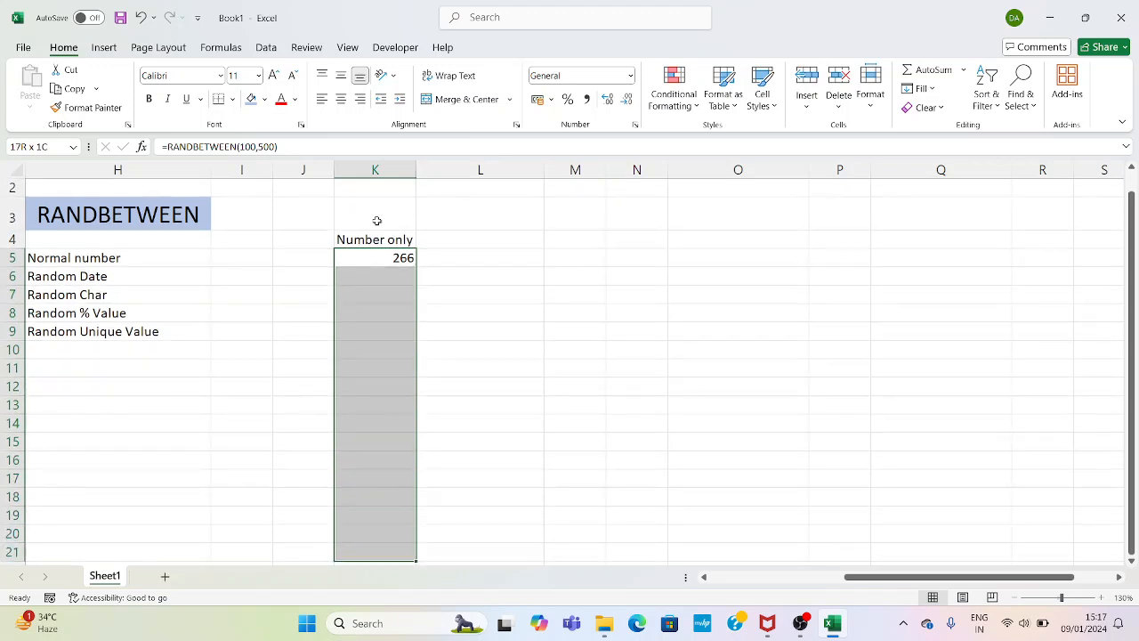
key("ctrl+d")
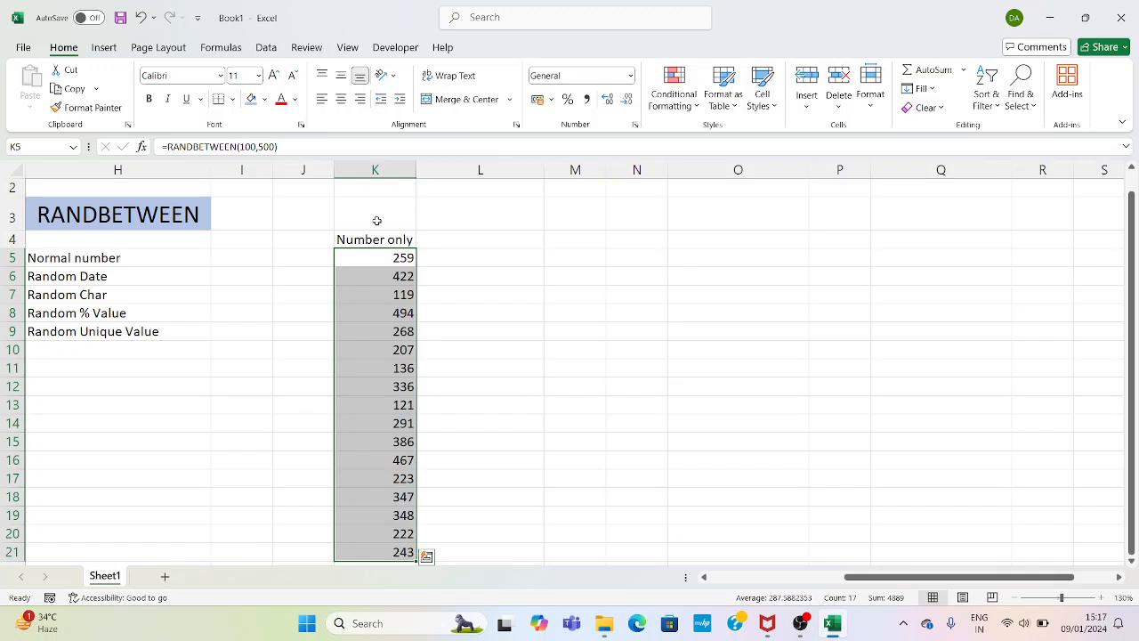
key("shift+BackSpace")
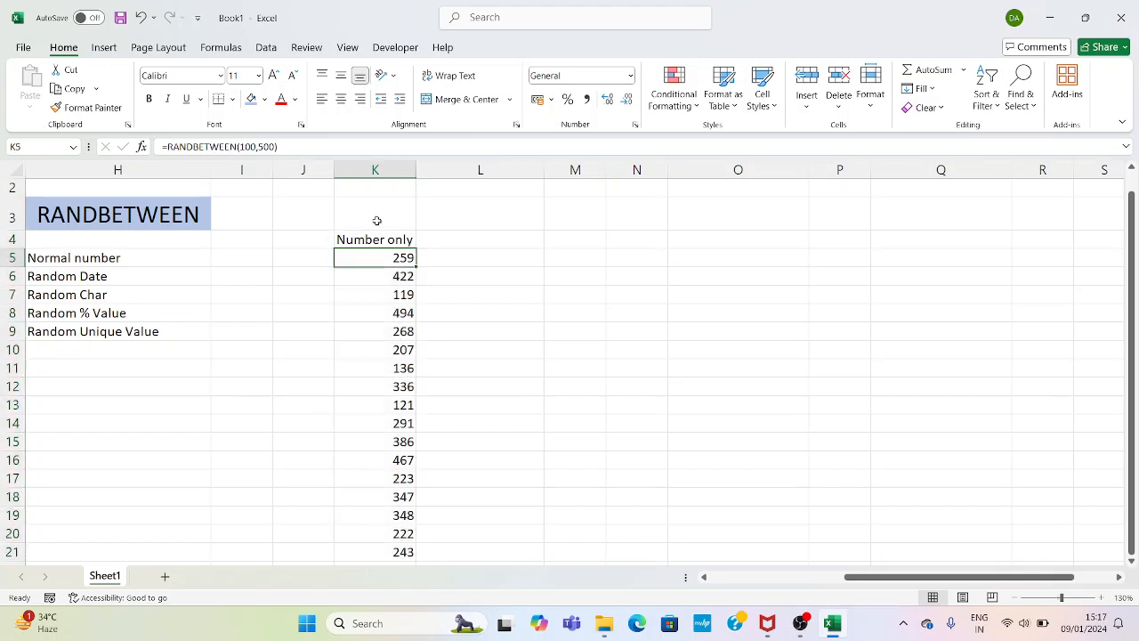
Copy the "Number only" heading from K4 to M4 and change the copy's text to "Random Date".
key("Up")
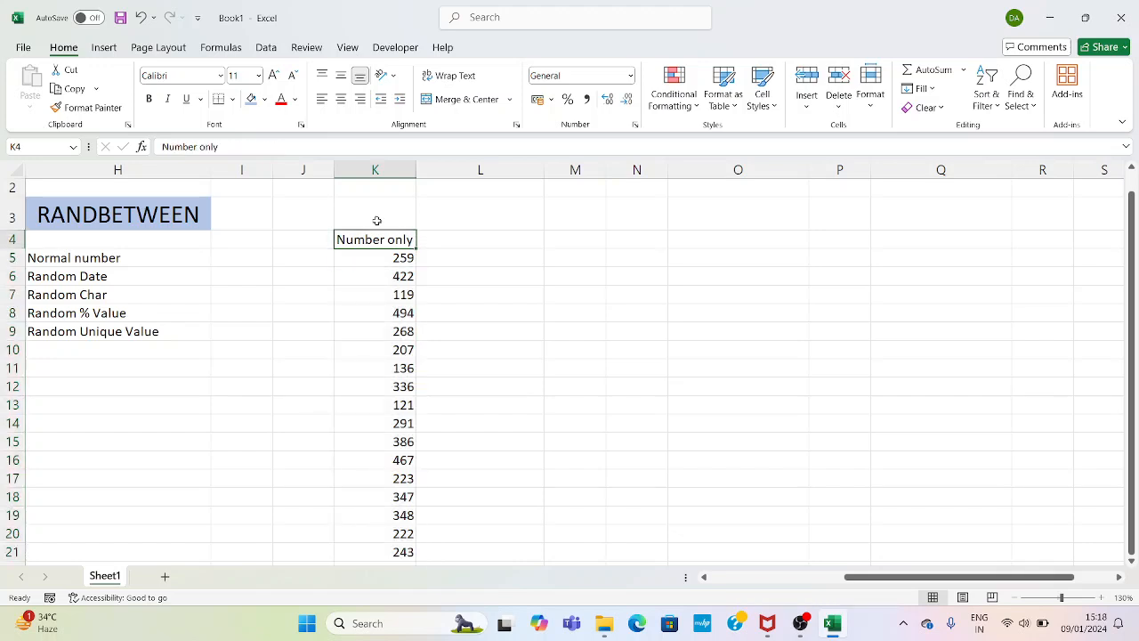
key("ctrl+c")
key("Right")
key("Right")
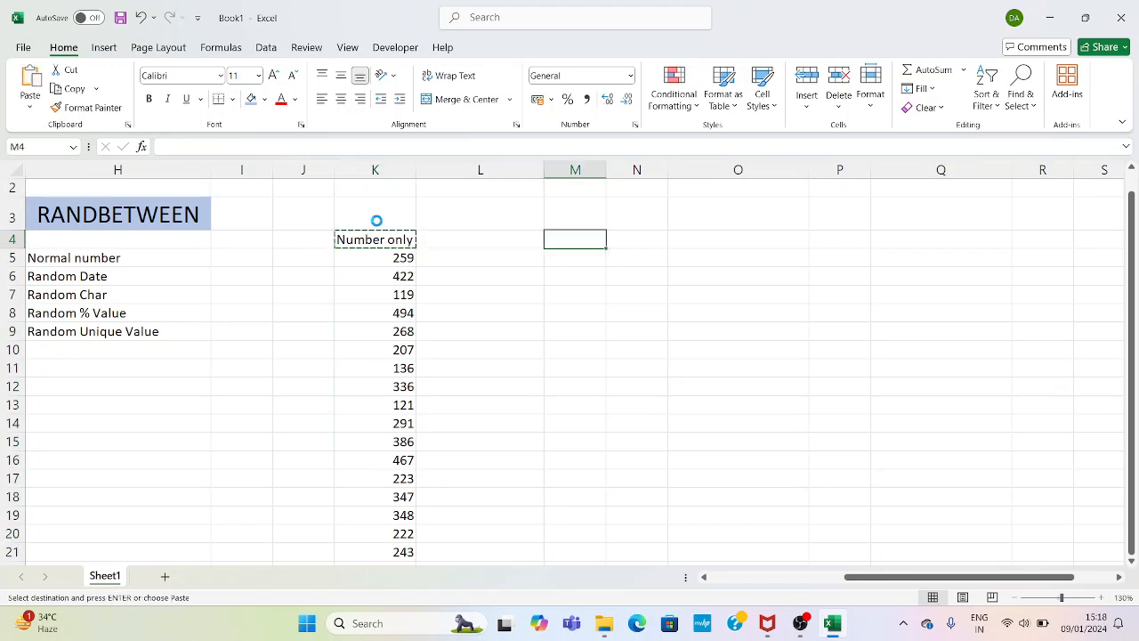
key("ctrl+v")
key("F2")
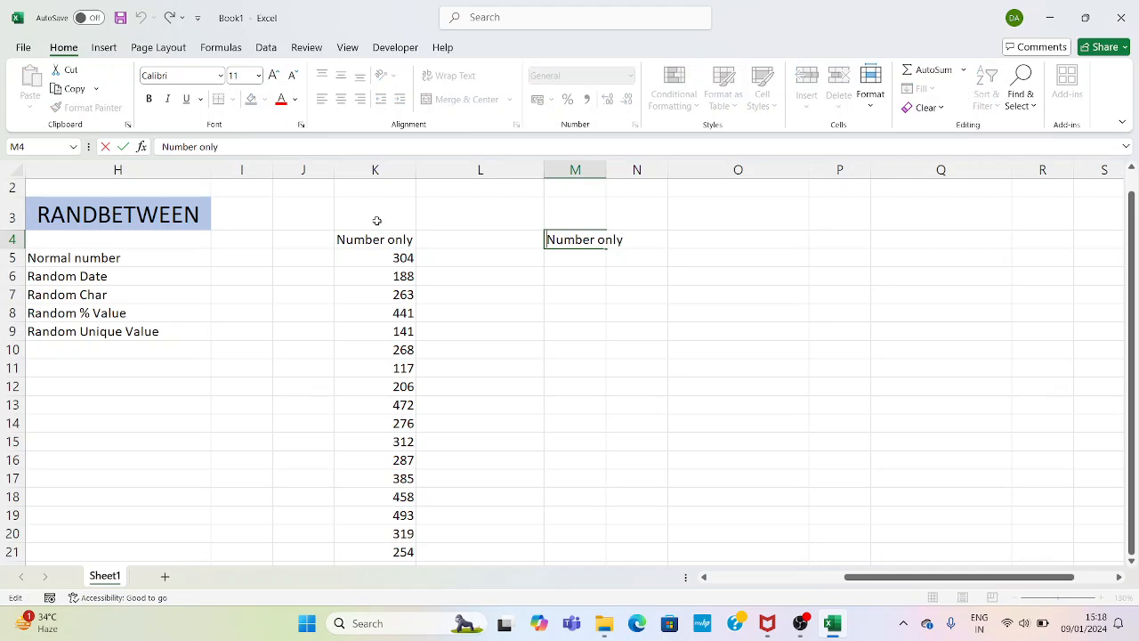
key("Home")
key("shift+ctrl+Right")
key("shift+ctrl+Right")
type("Random Date")
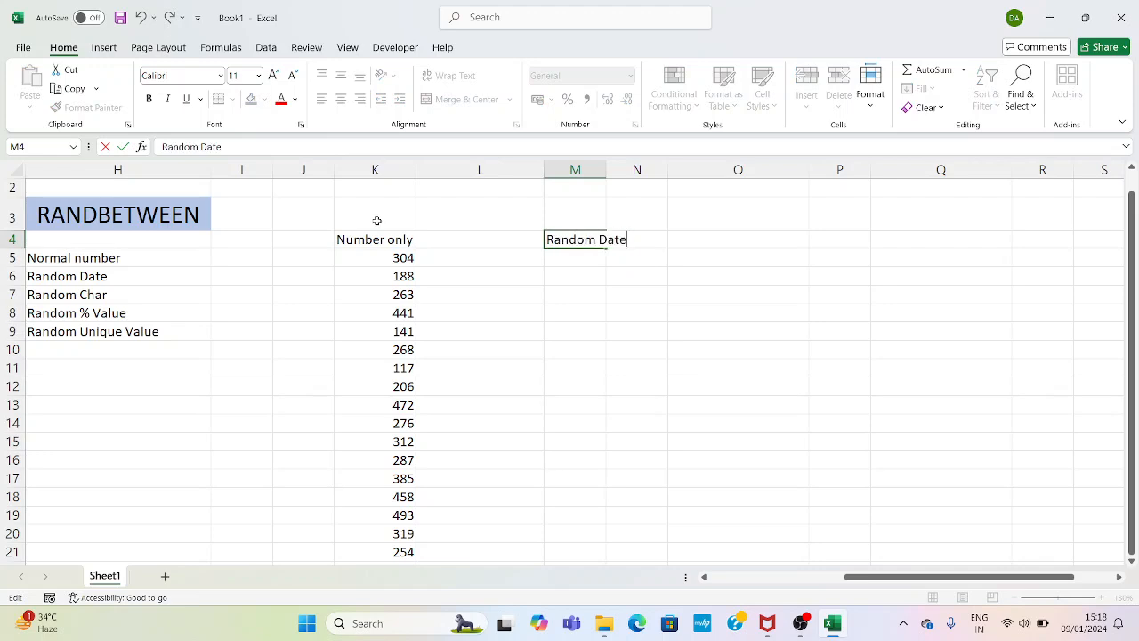
key("Return")
AutoFit the width of column M to its "Random Date" heading.
key("Up")
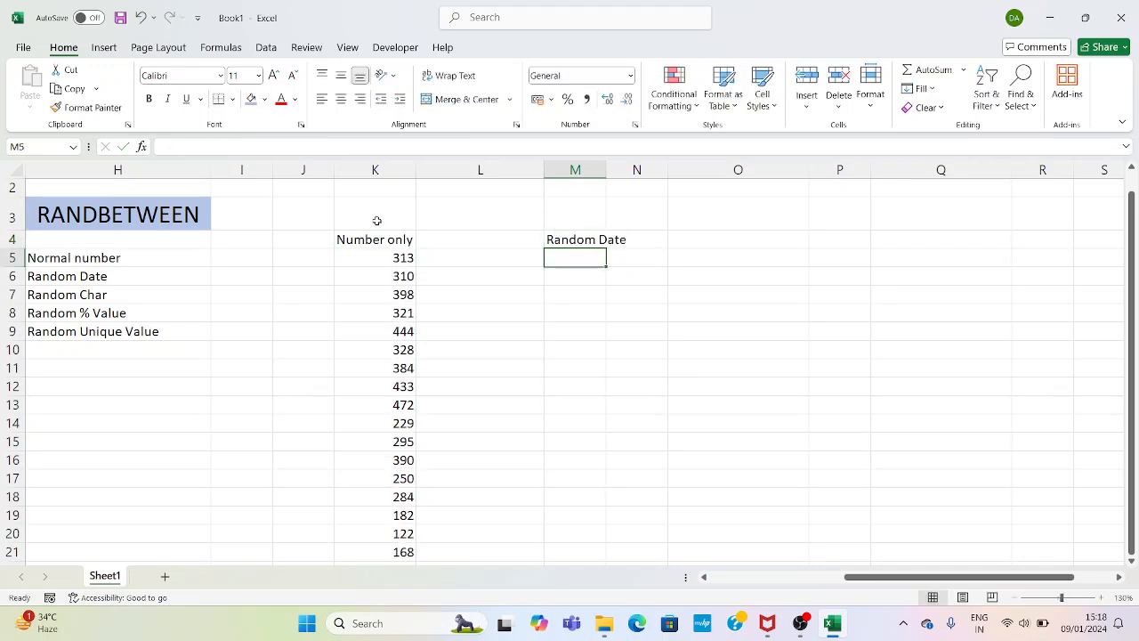
key("alt")
key("o")
key("c")
key("a")
key("Down")
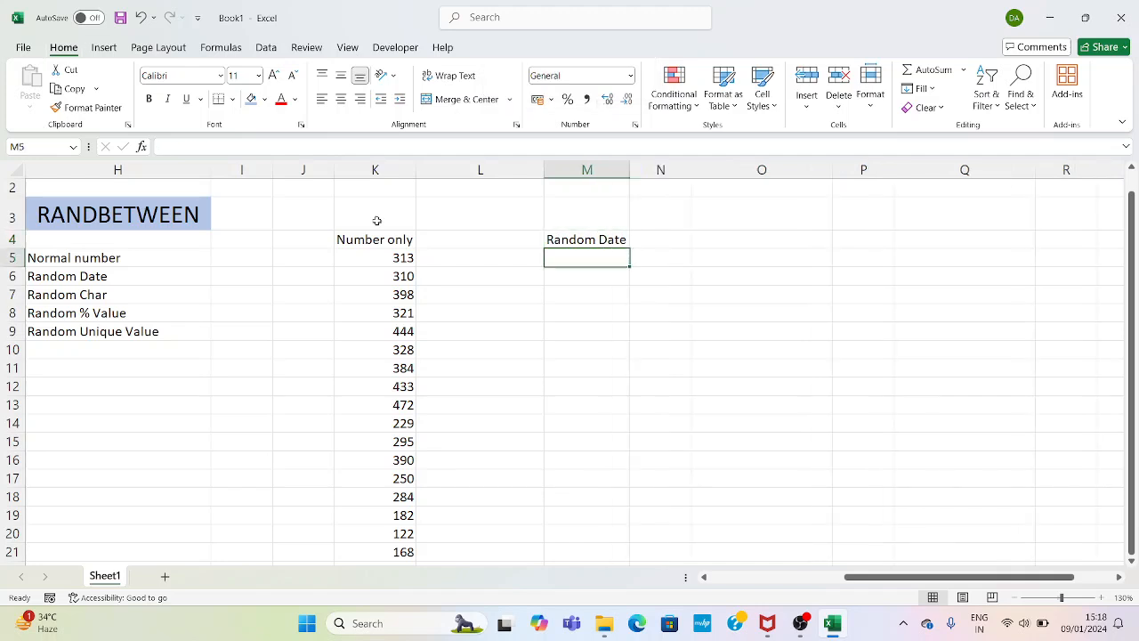
Enter the formula =RANDBETWEEN("12/12/2023",TODAY()) in M5 to generate a random date.
type("=randb")
key("Tab")
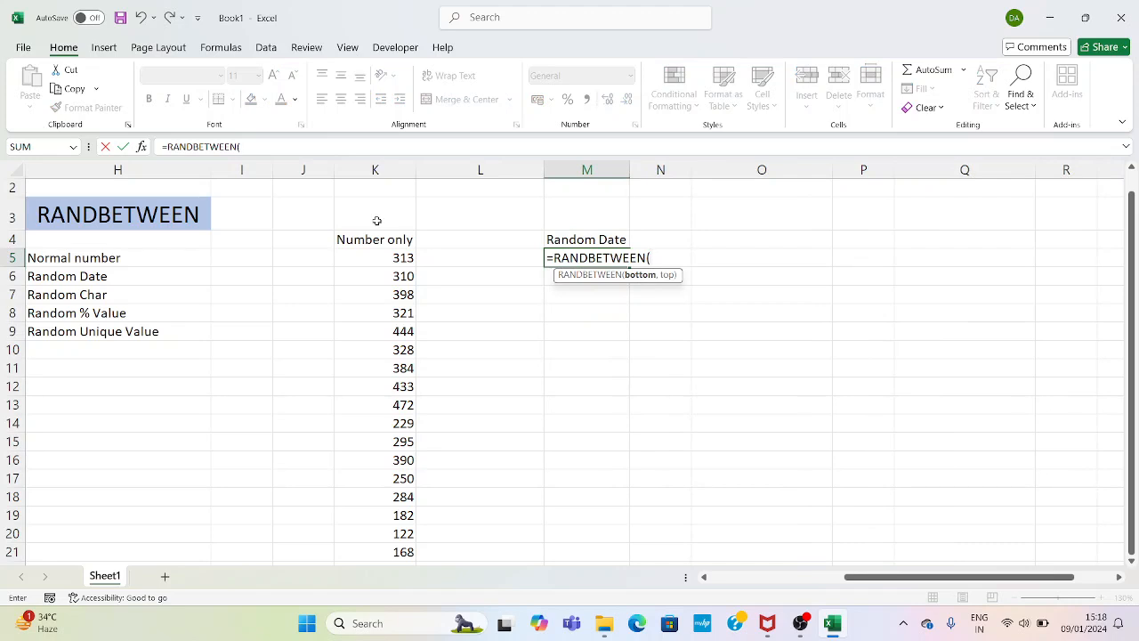
type("\"12/12/2023")
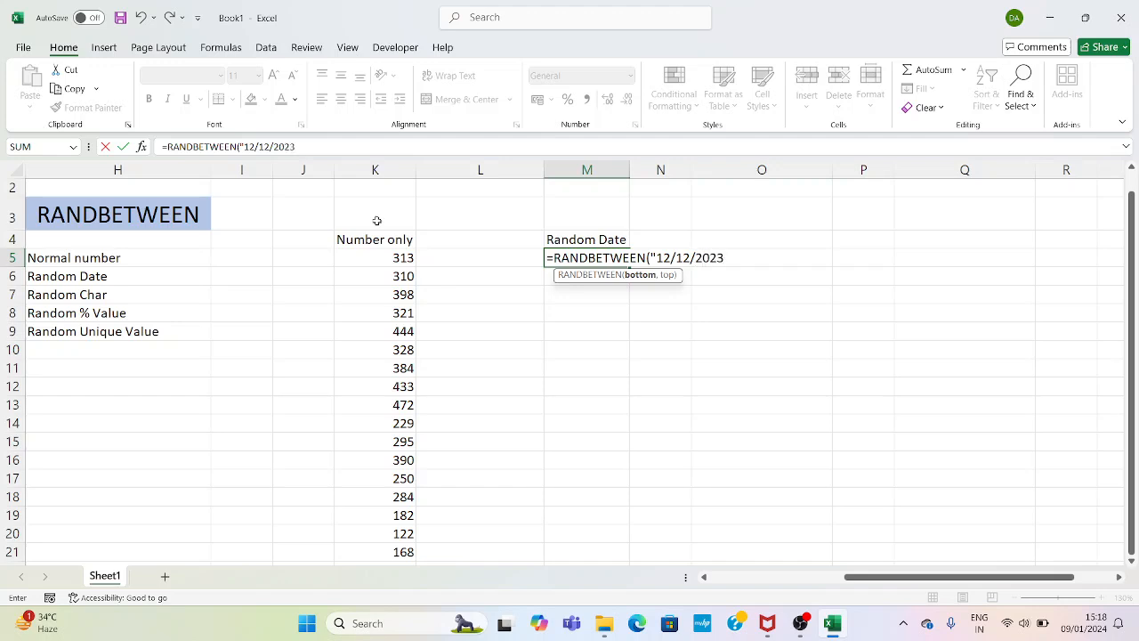
type("\",toda")
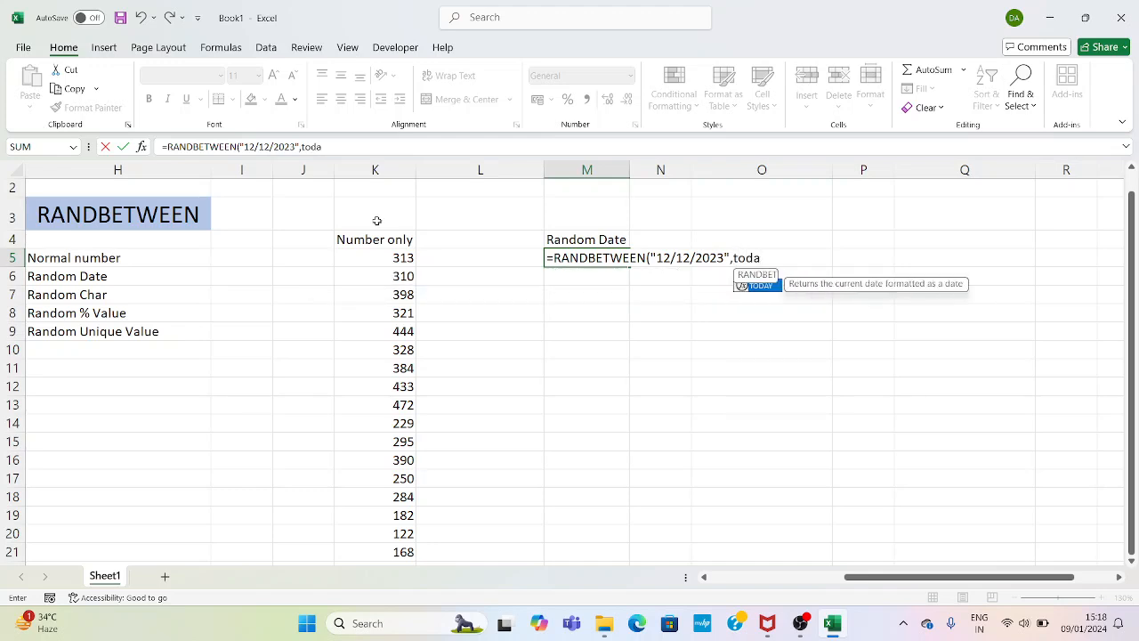
key("Tab")
type("))")
key("Return")
Fill the random date formula from M5 down through M21.
key("Up")
key("shift+Down")
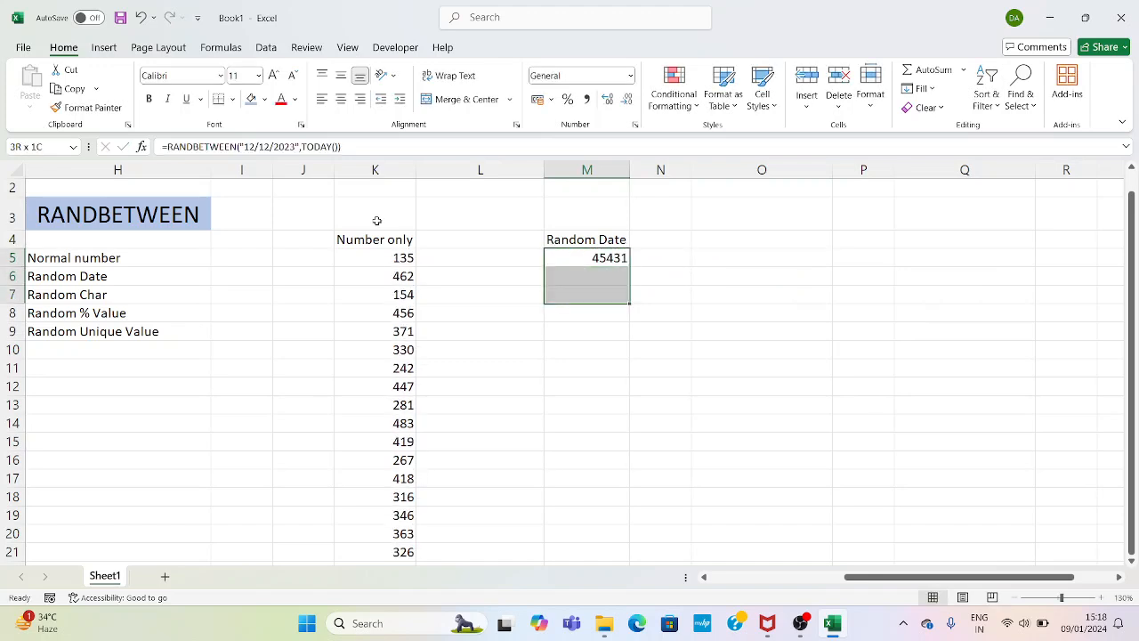
key("shift+Down")
key("shift+Down")
key("shift+Down")
key("shift+Down")
key("shift+Down")
key("shift+Down")
key("shift+Down")
key("shift+Down")
key("shift+Down")
key("shift+Down")
key("shift+Down")
key("shift+Down")
key("shift+Down")
key("shift+Down")
key("shift+Down")
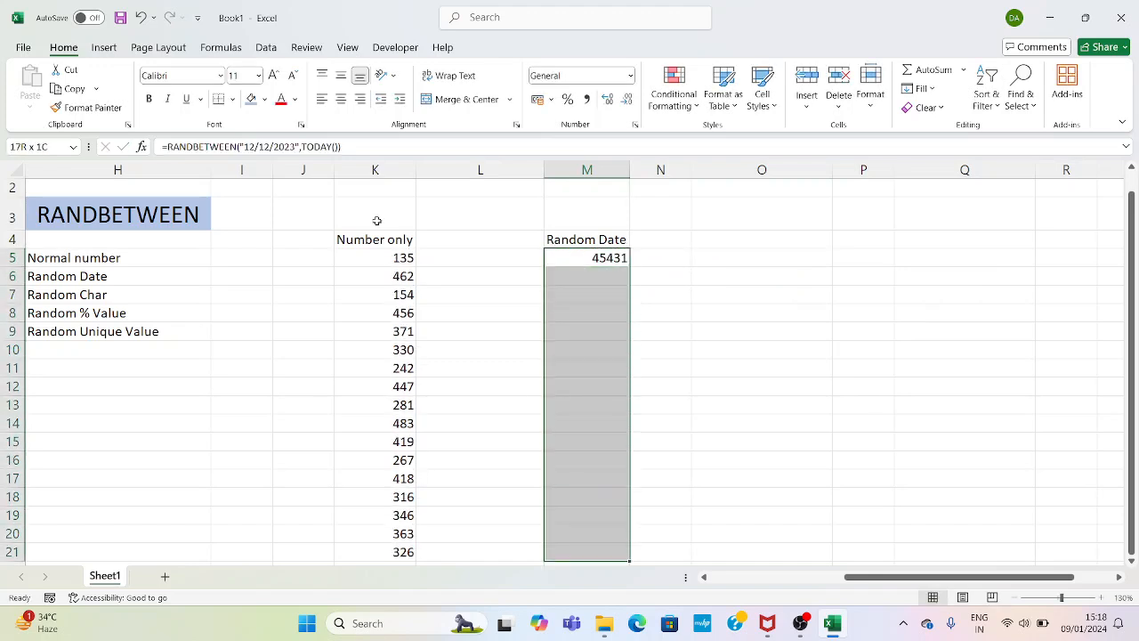
key("ctrl+d")
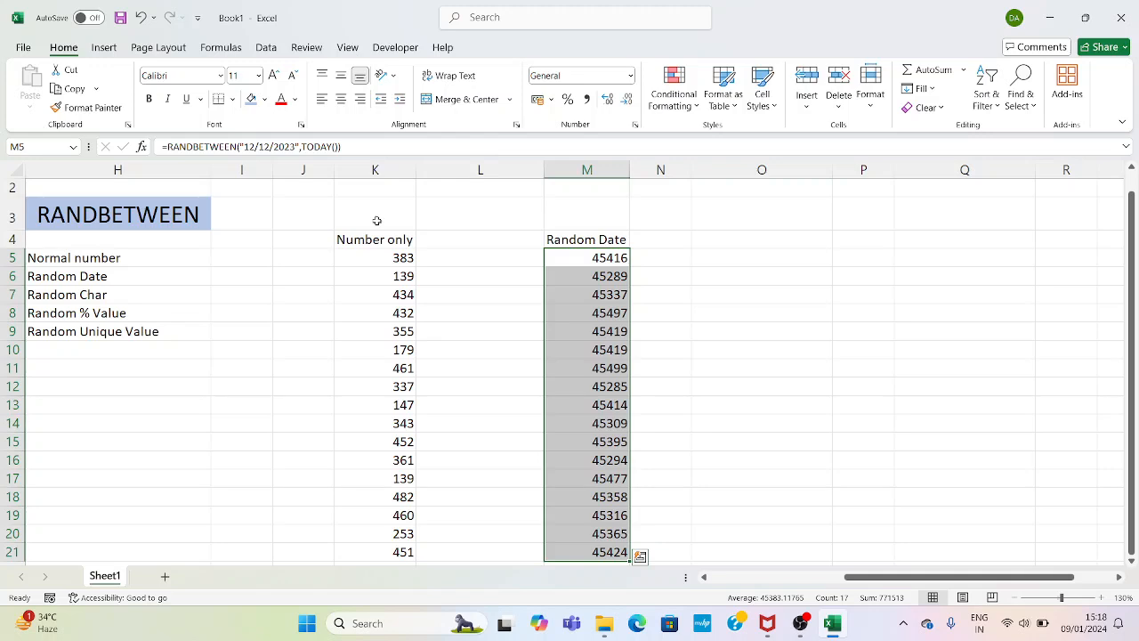
Format M5:M21 with the Date number category, using the *03/14/2012 type.
key("ctrl+1")
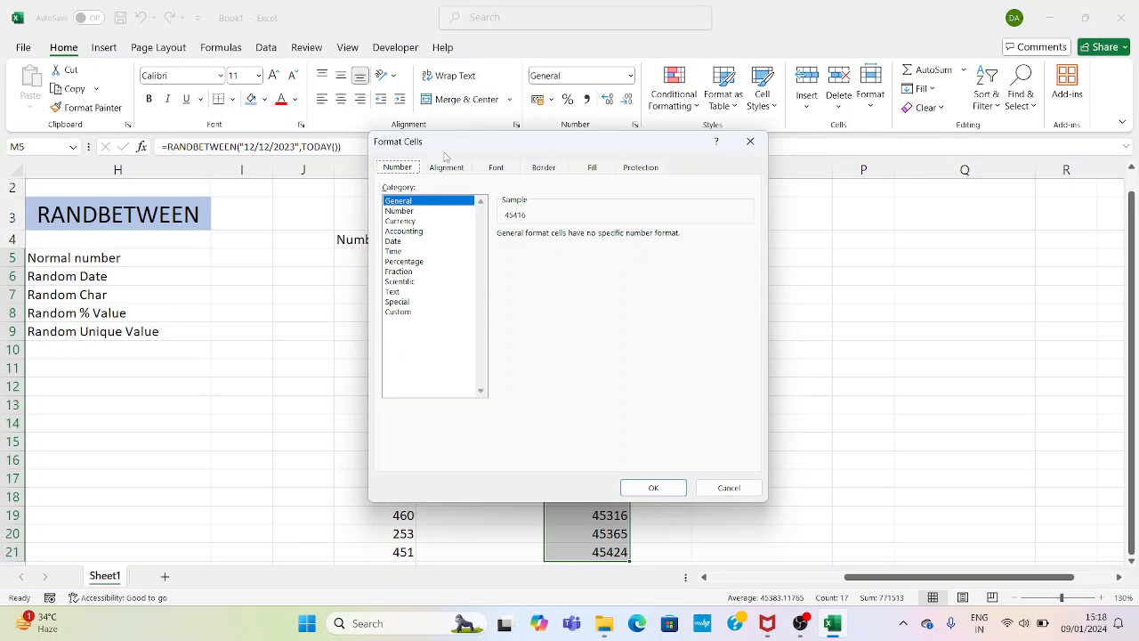
left_click(406, 240)
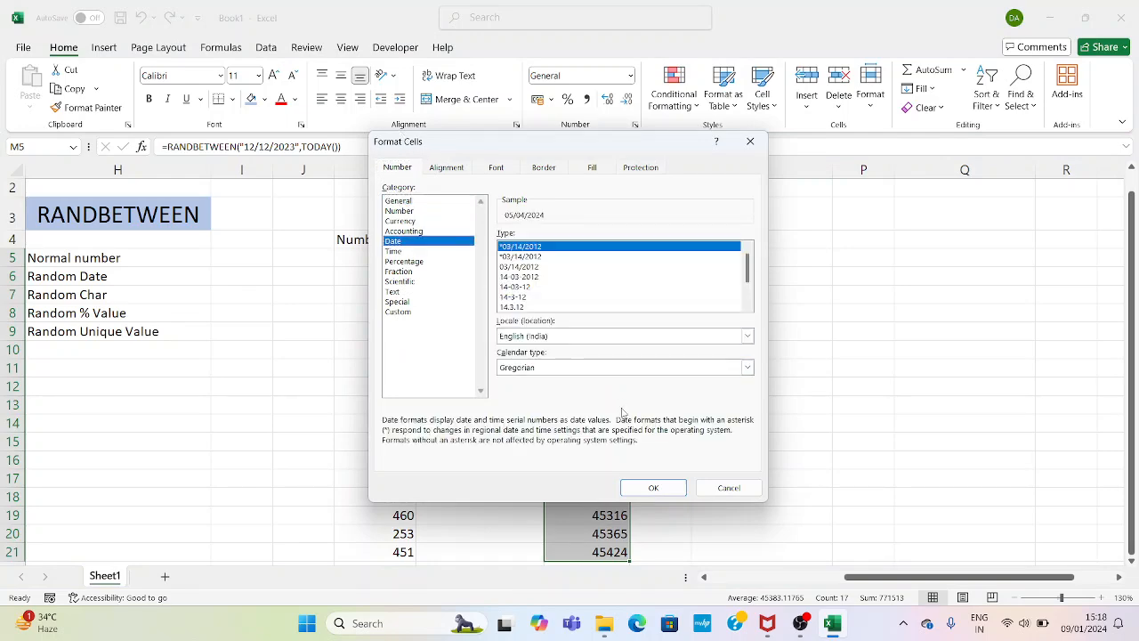
left_click(639, 486)
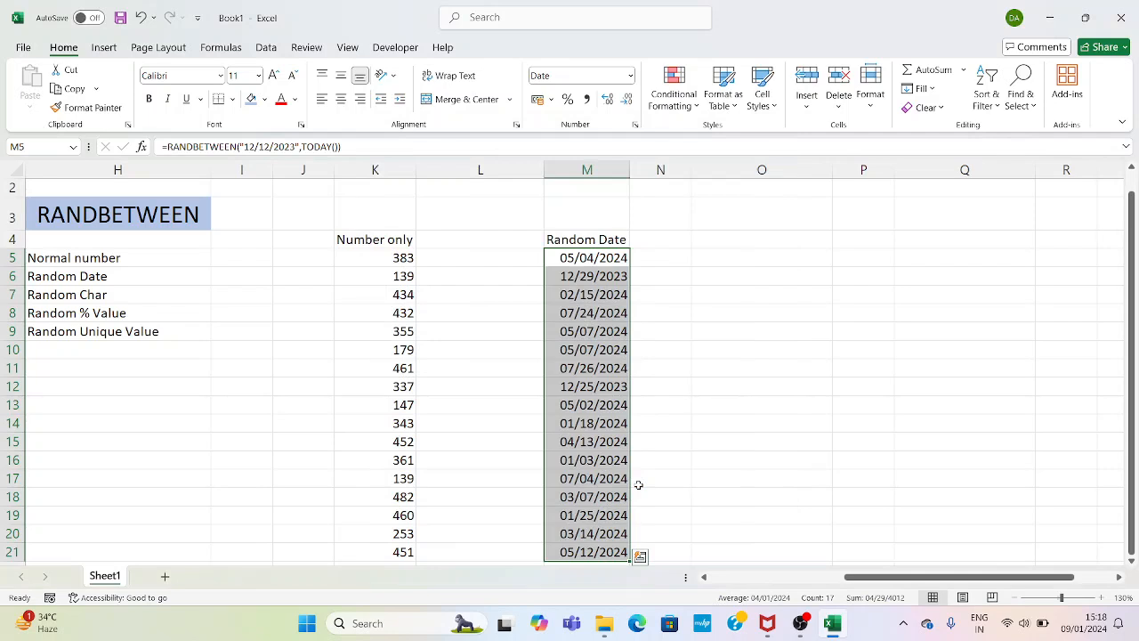
Review the random dates generated in M5 through M21.
key("Up")
key("Down")
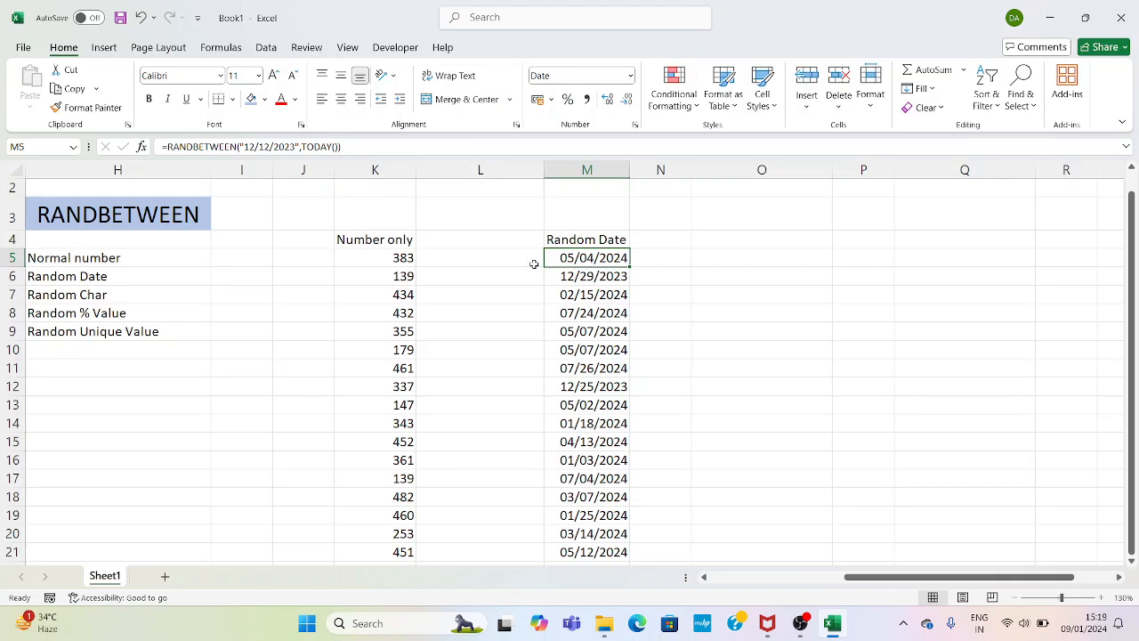
key("Down")
key("Up")
key("shift+Down")
key("shift+Down")
key("shift+Down")
key("shift+Down")
key("shift+Down")
key("shift+Down")
key("shift+Down")
key("shift+Down")
key("shift+Down")
key("shift+Down")
key("shift+Down")
key("shift+Down")
key("shift+Down")
key("shift+Down")
key("shift+Down")
key("shift+Down")
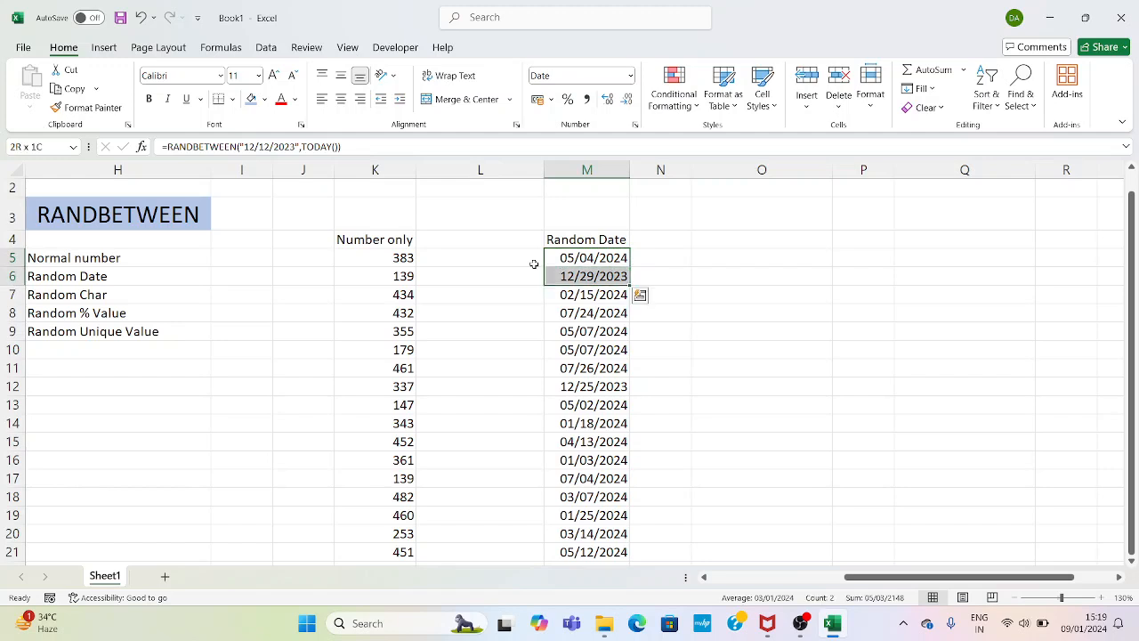
key("Up")
key("Down")
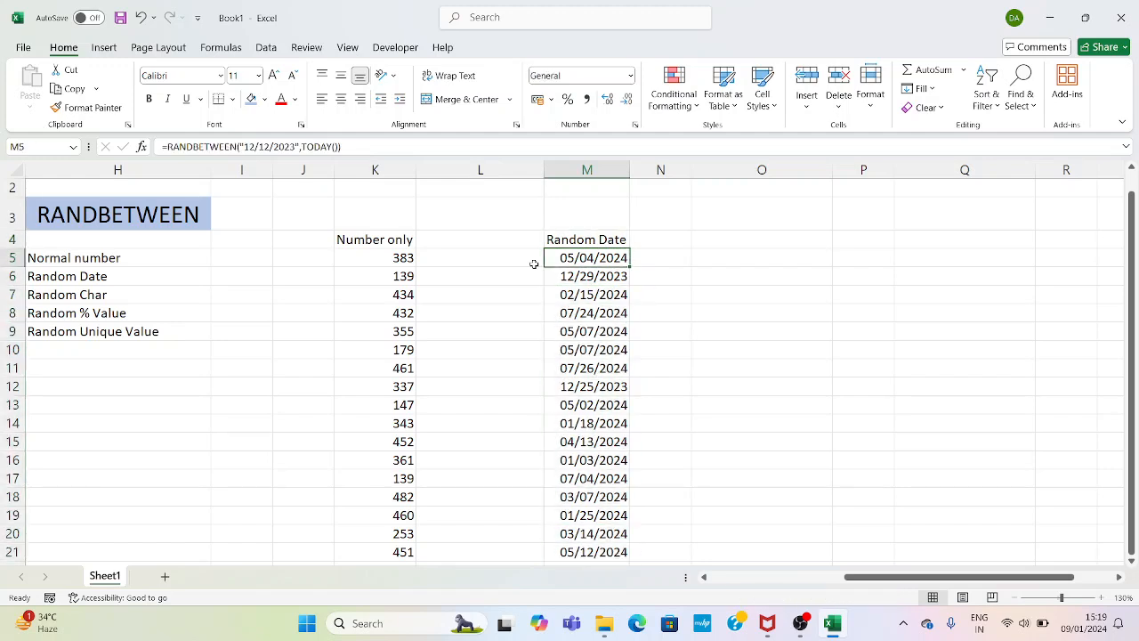
Copy the "Random Date" heading from M4 to O4 and change the copy's text to "Random Char".
key("Up")
key("ctrl+c")
key("Right")
key("Right")
key("ctrl+v")
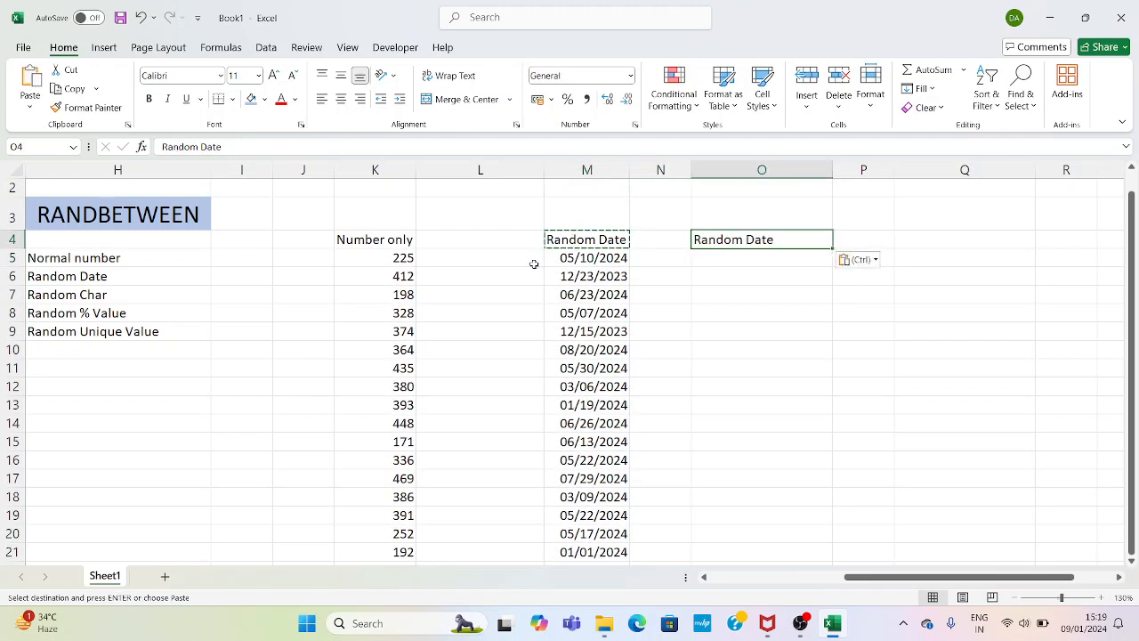
key("F2")
key("shift+Left")
key("shift+Left")
key("shift+Left")
key("shift+Left")
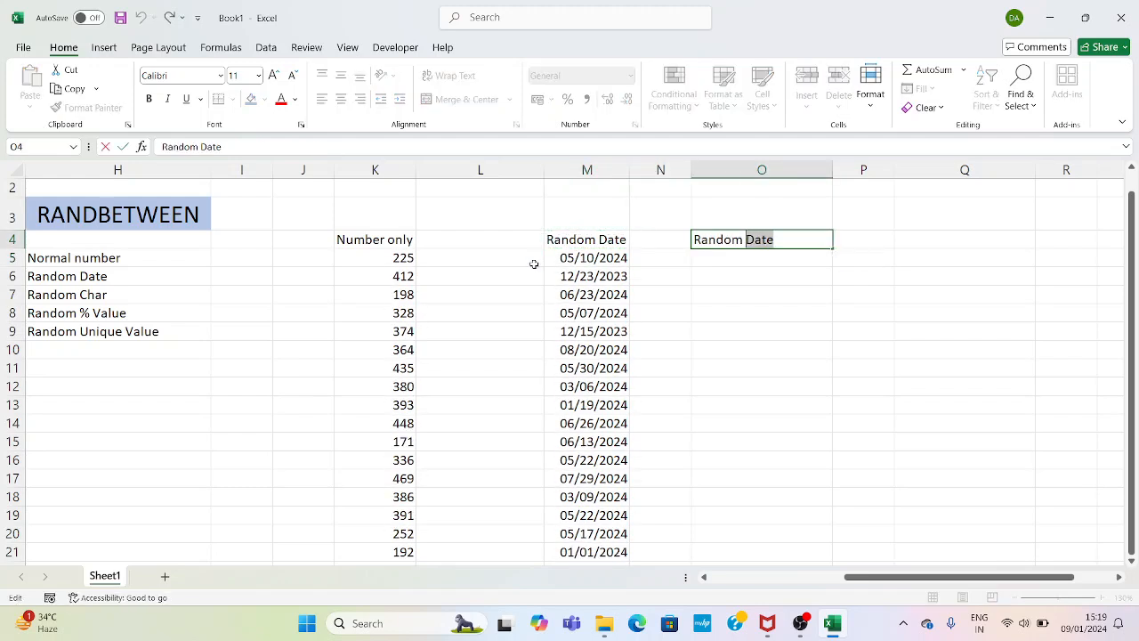
type("Char")
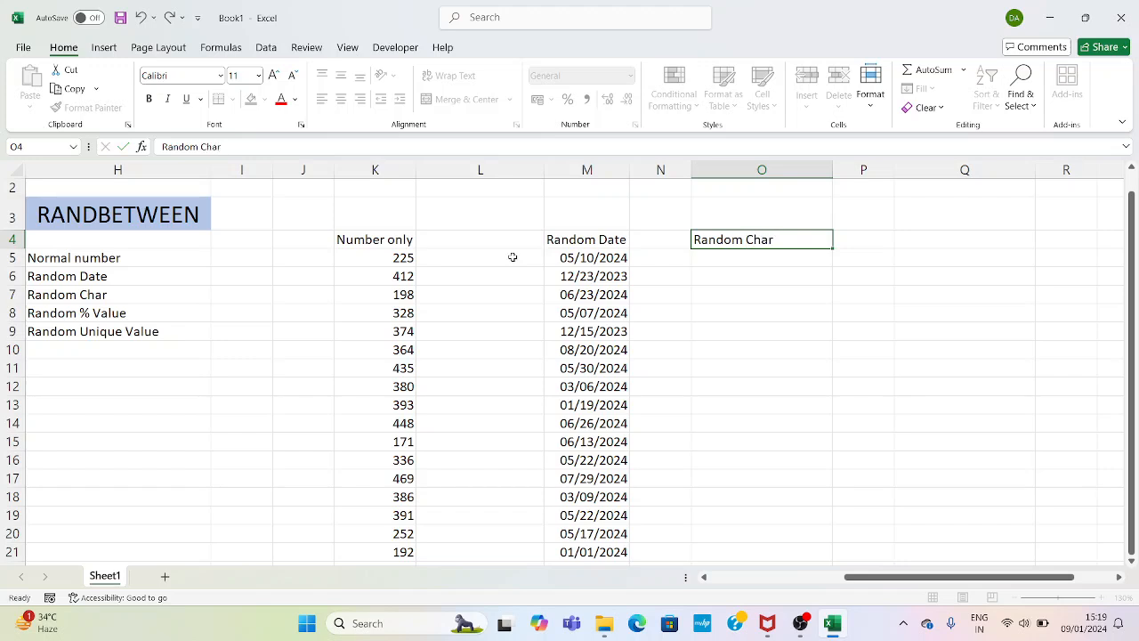
key("Return")
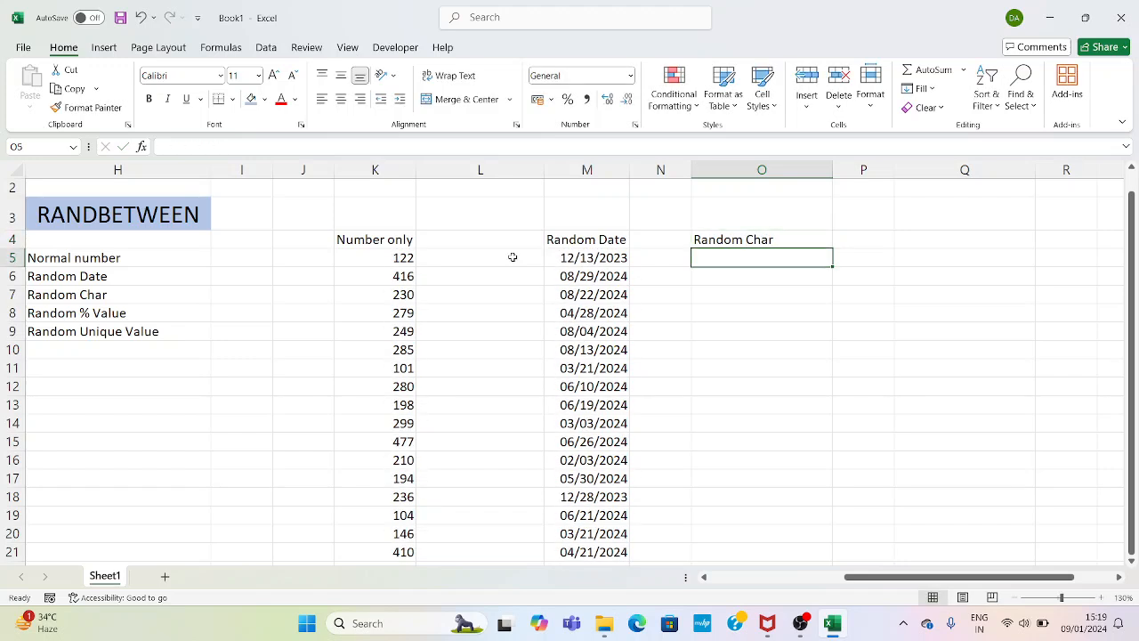
Enter the formula =CHAR(70) in O5 to return the character for that code.
type("=")
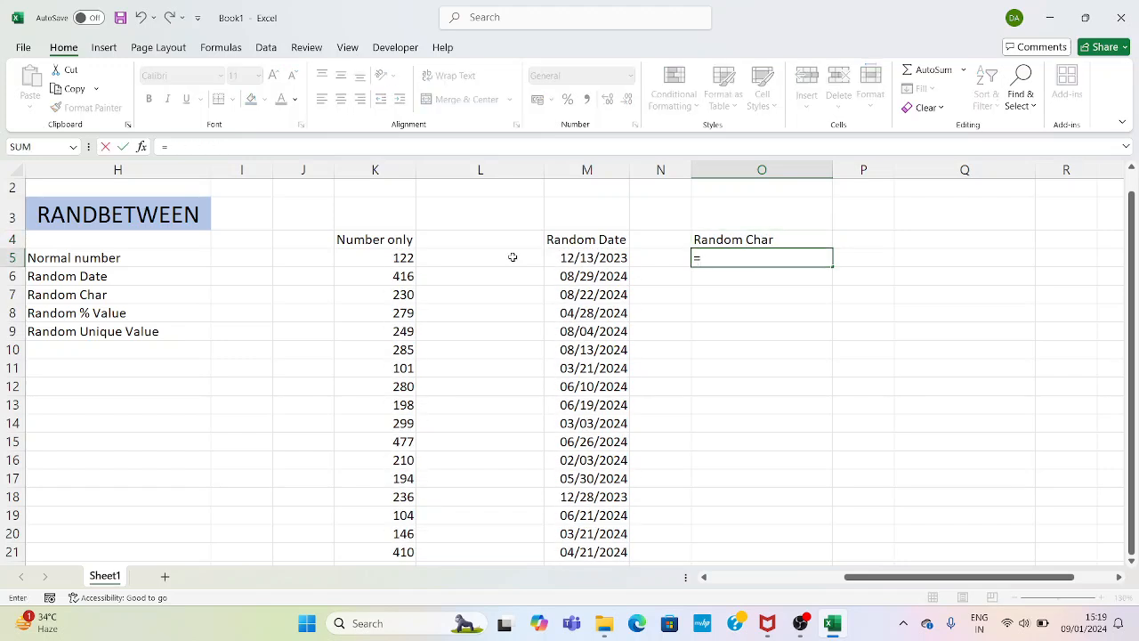
type("char")
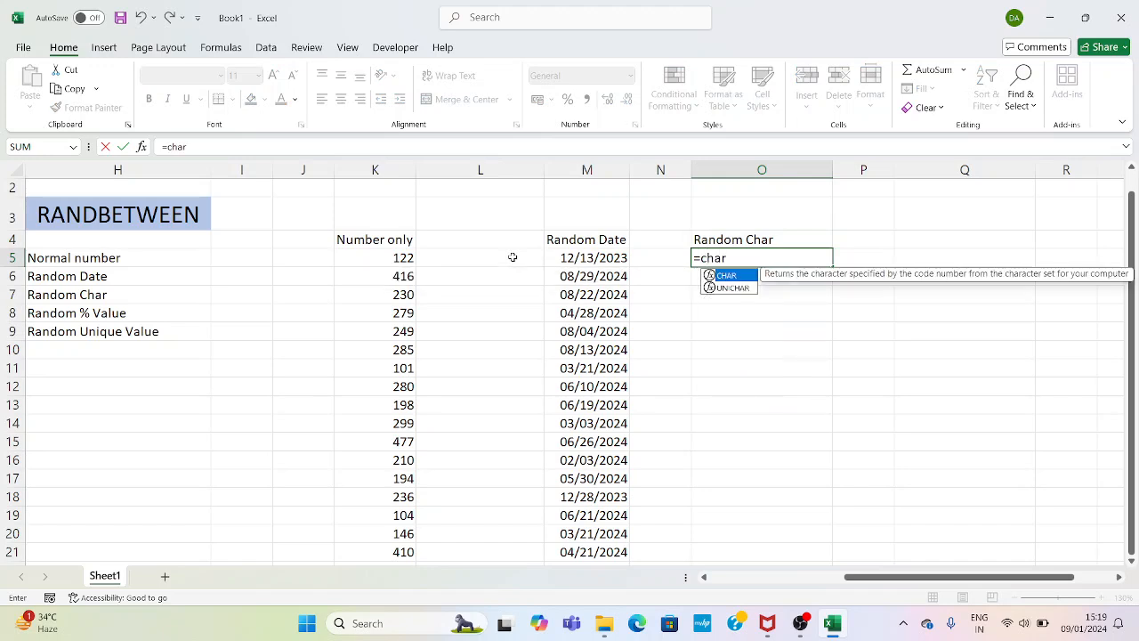
key("Tab")
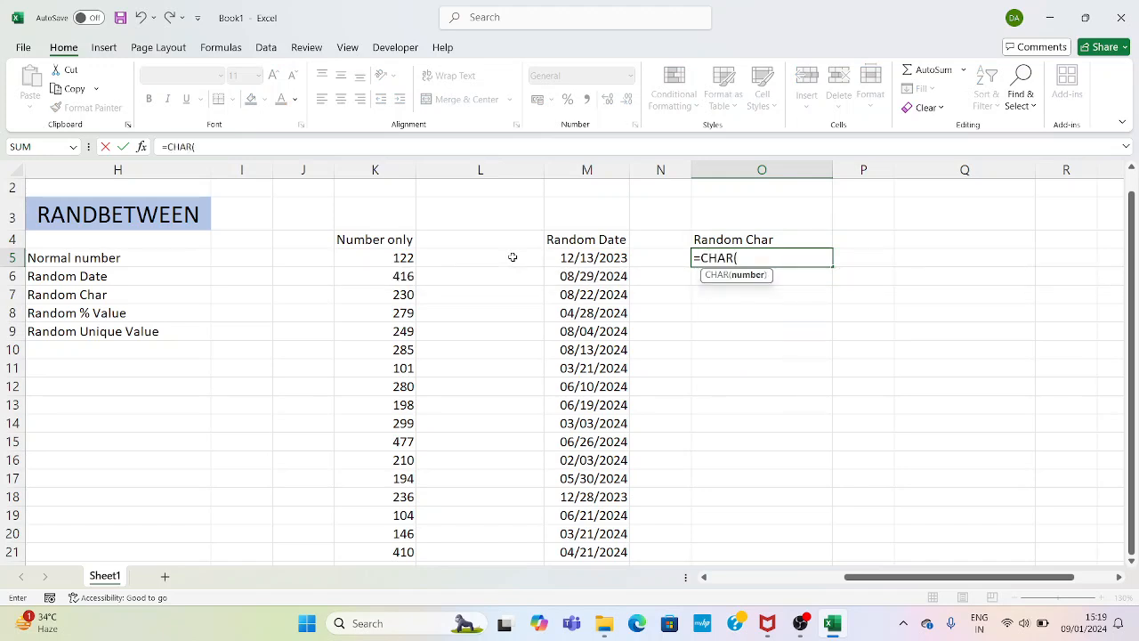
type("70)")
key("Return")
key("Up")
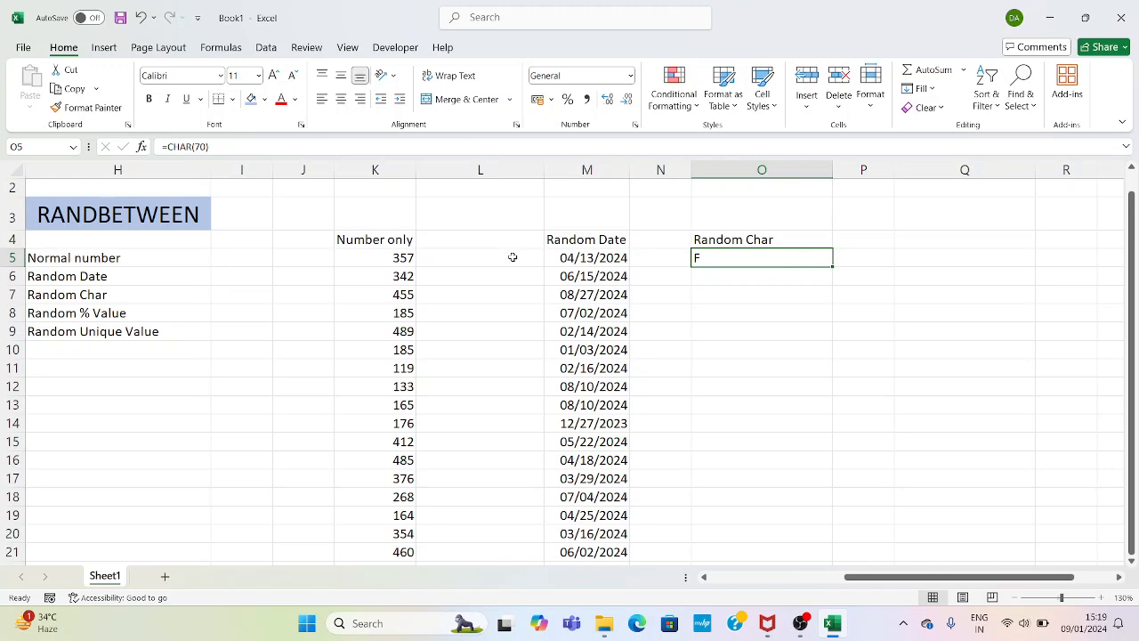
Replace the fixed code in O5's CHAR formula with a random one, making it =CHAR(RANDBETWEEN(65,90)).
key("F2")
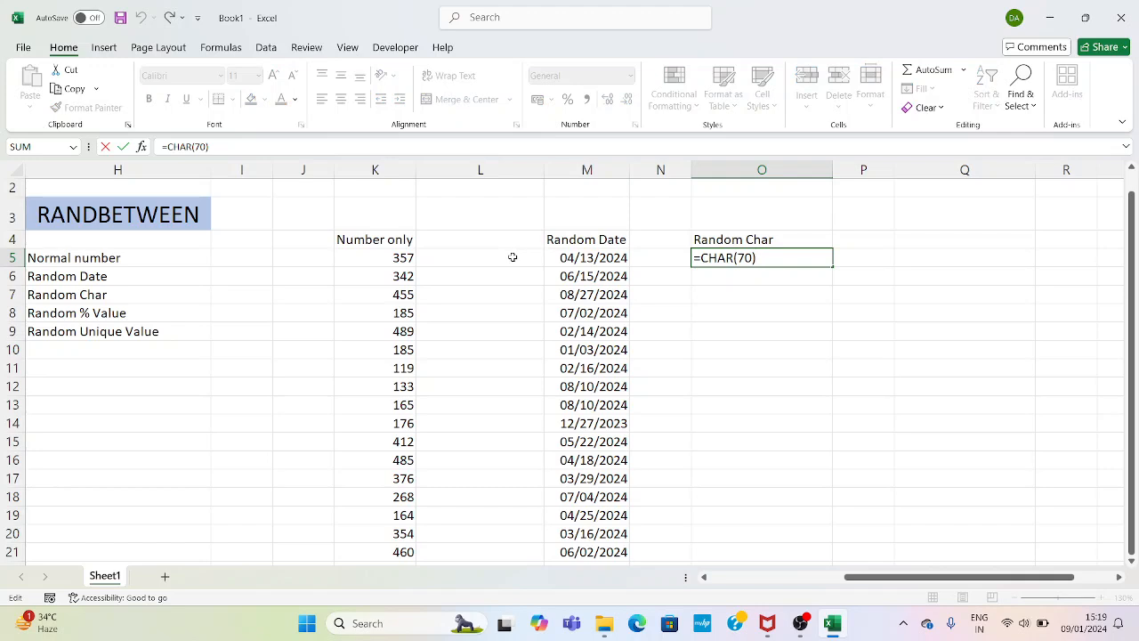
key("BackSpace")
key("BackSpace")
key("BackSpace")
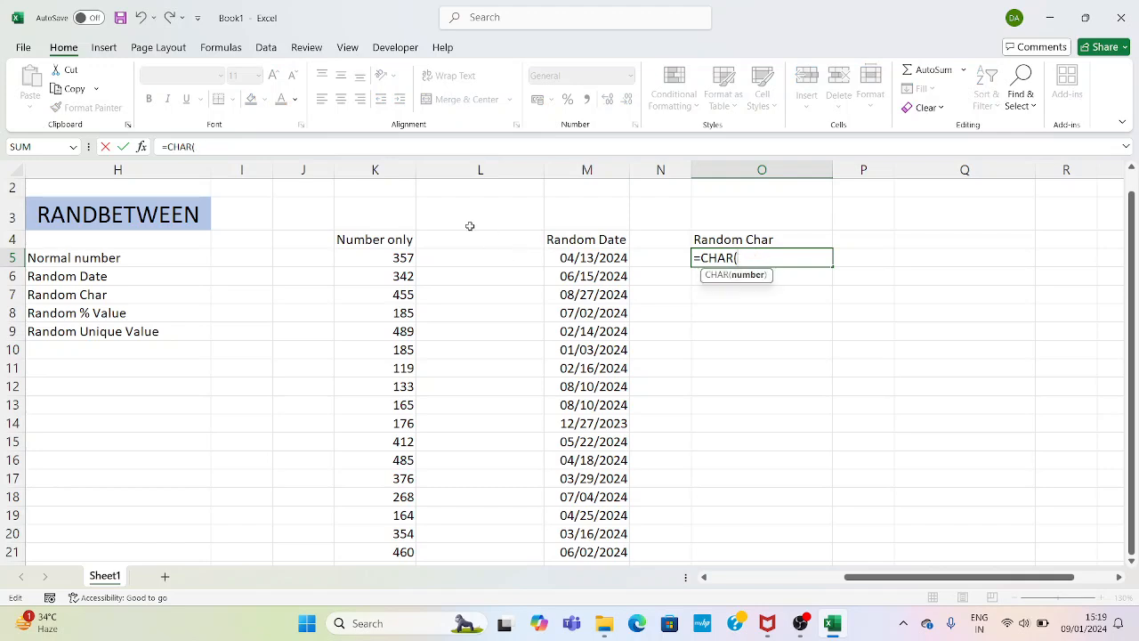
type("rand")
key("Down")
key("Down")
key("Tab")
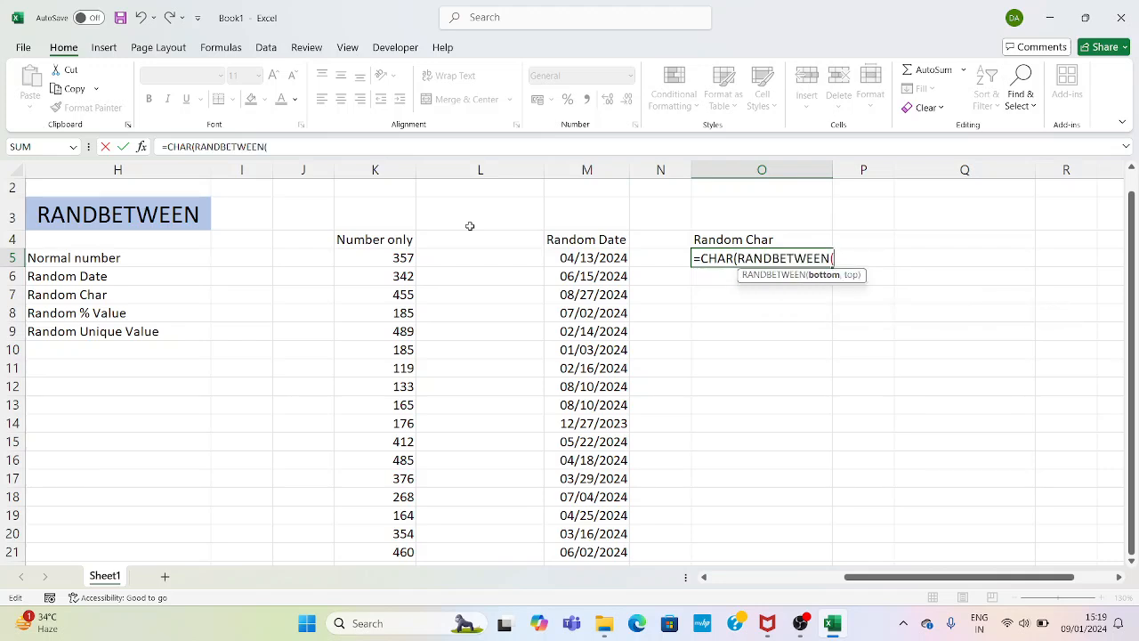
type("65")
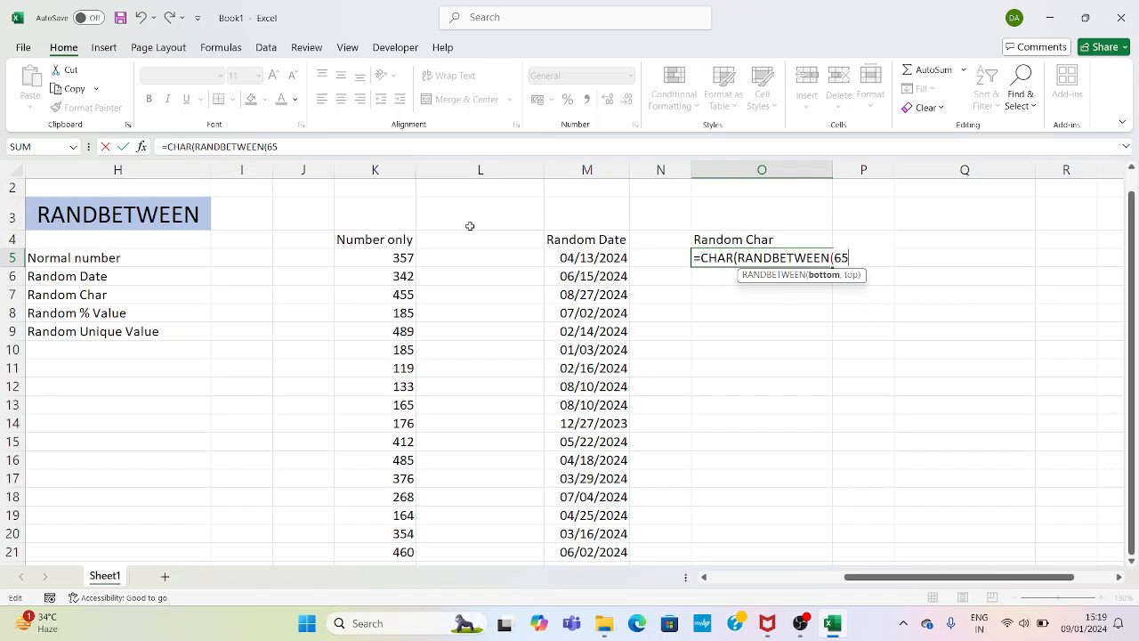
type(",90))")
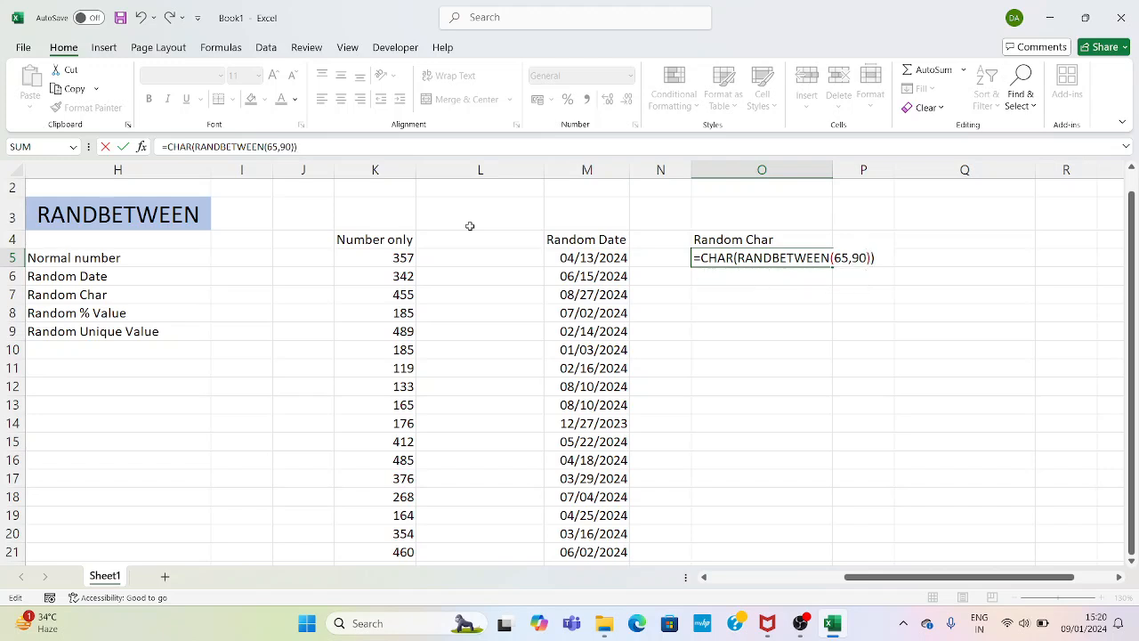
key("Return")
Fill the random character formula from O5 down through O21.
key("Up")
key("shift+Down")
key("shift+Down")
key("shift+Down")
key("shift+Down")
key("shift+Down")
key("shift+Down")
key("shift+Down")
key("shift+Down")
key("shift+Down")
key("shift+Down")
key("shift+Down")
key("shift+Down")
key("shift+Down")
key("shift+Down")
key("shift+Down")
key("shift+Down")
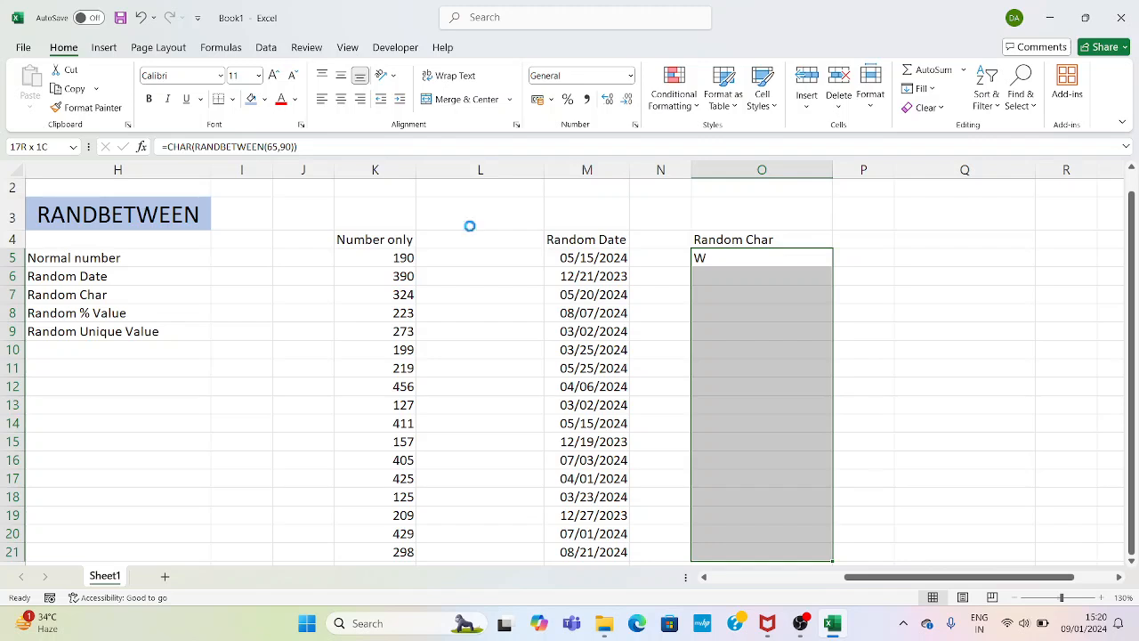
key("ctrl+d")
Review the formulas behind the random number, date and character columns.
key("Left")
key("Left")
key("Left")
key("Left")
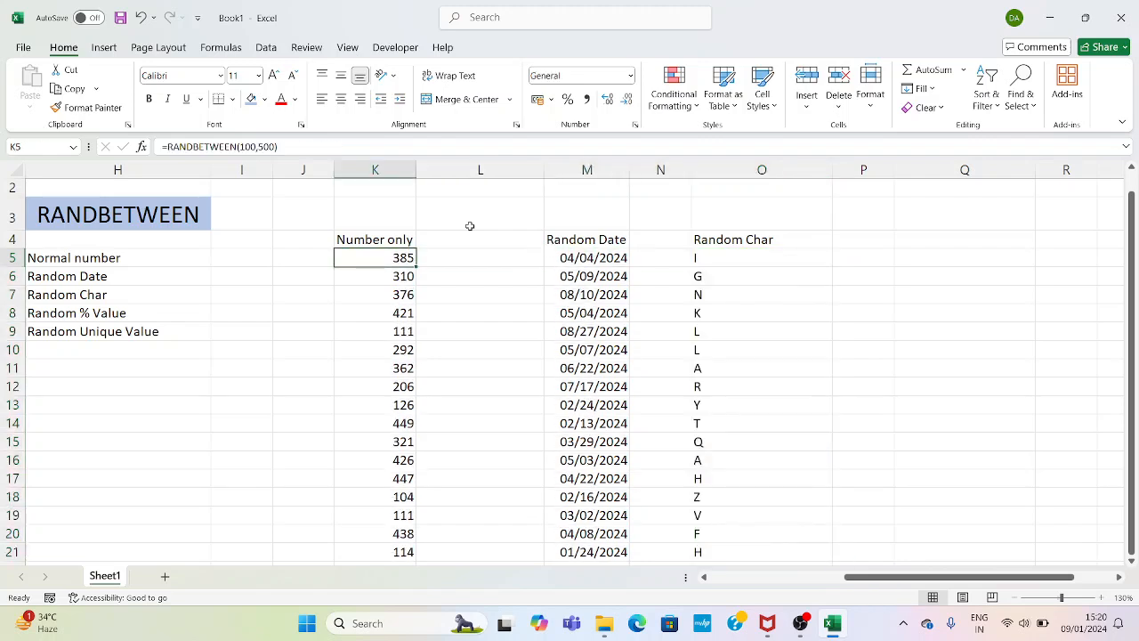
key("Down")
key("Right")
key("Right")
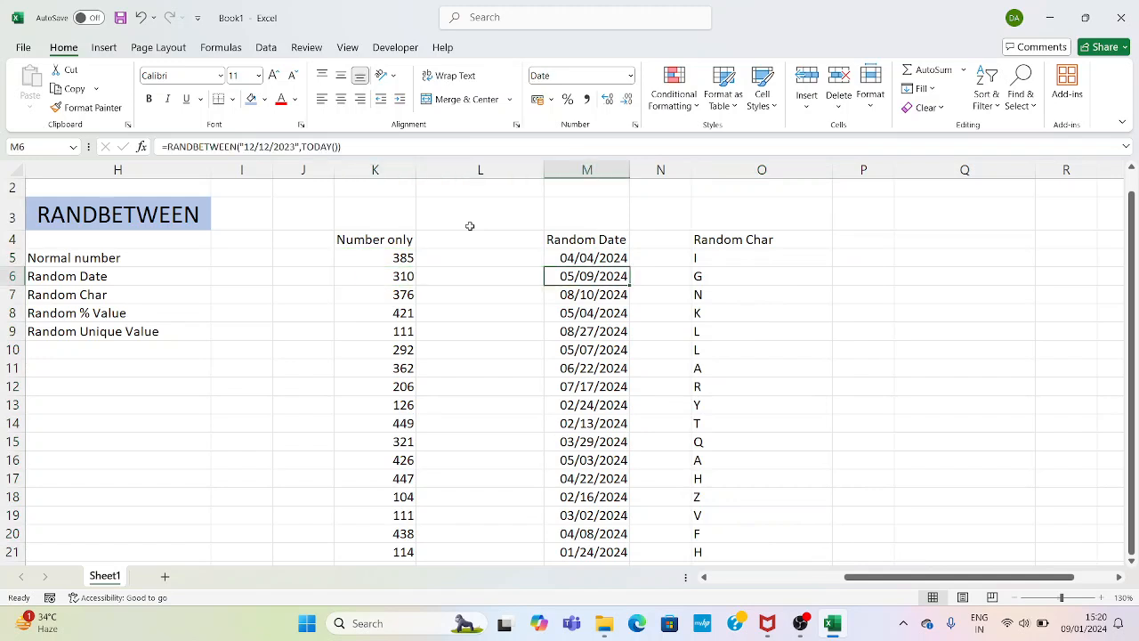
key("Right")
key("Right")
key("Up")
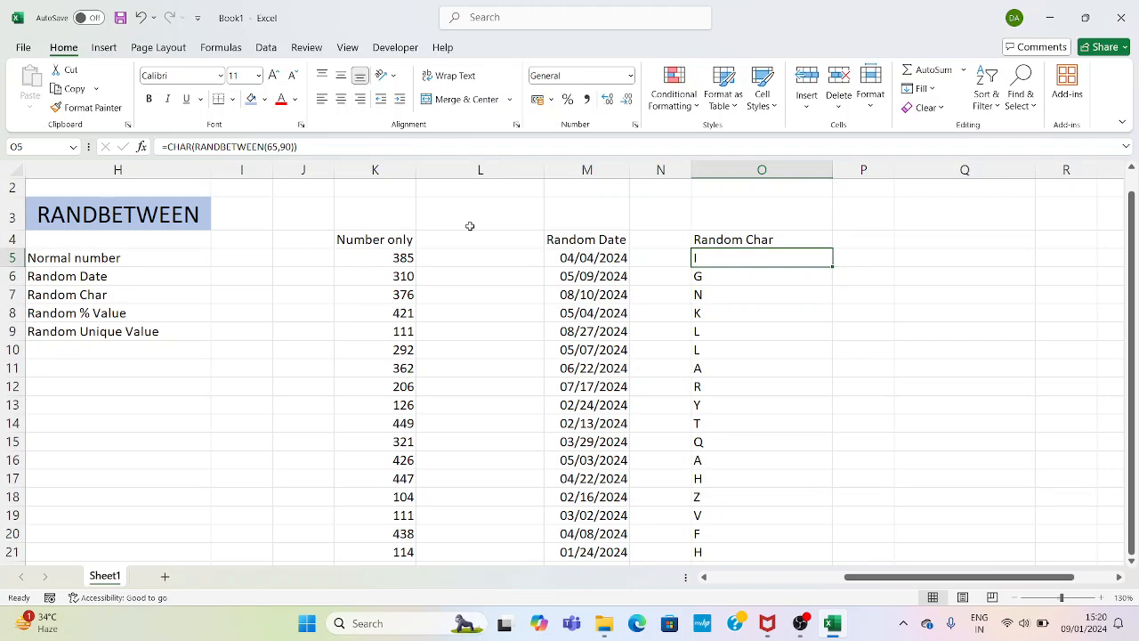
key("Up")
key("Down")
key("Down")
key("Up")
key("Up")
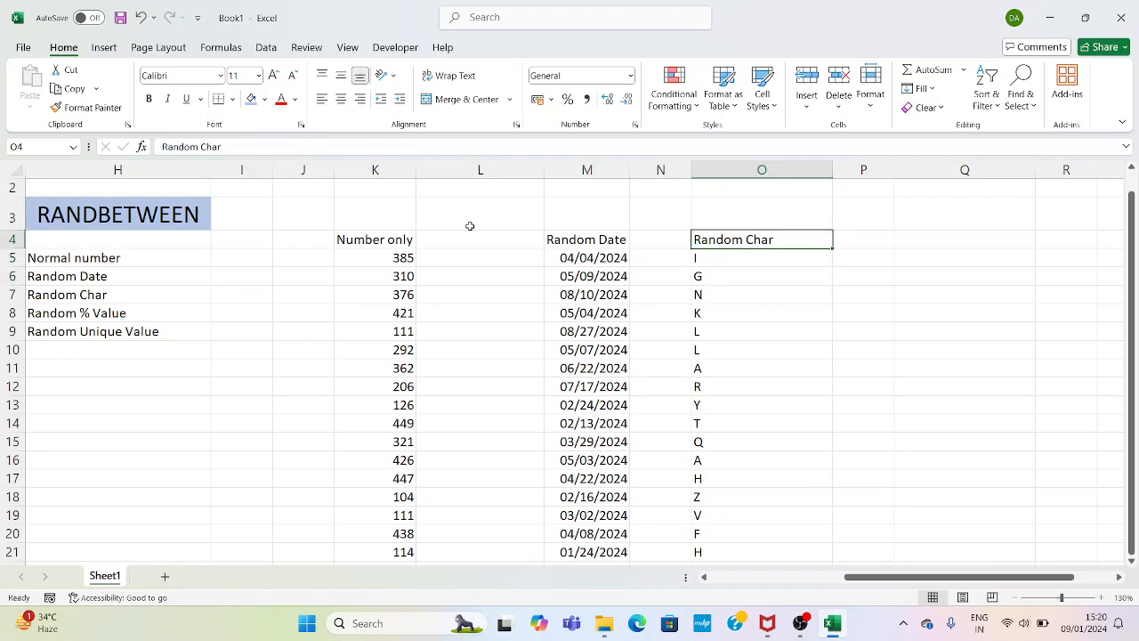
Enter the heading "Rand" in P4, beside the "Random Char" column.
key("Right")
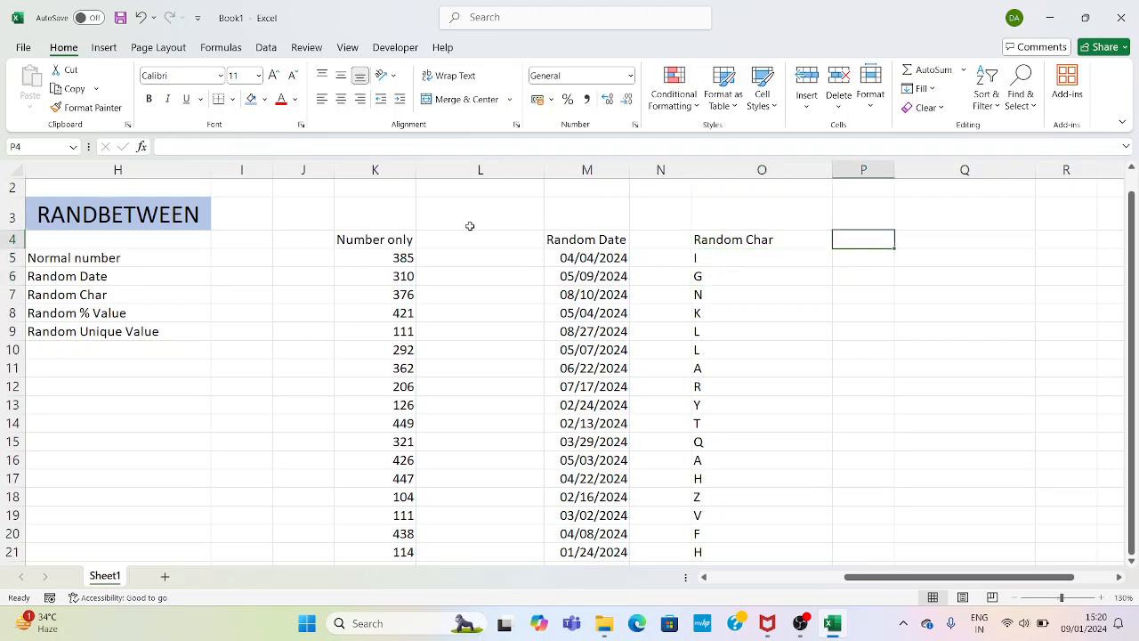
type("Rand")
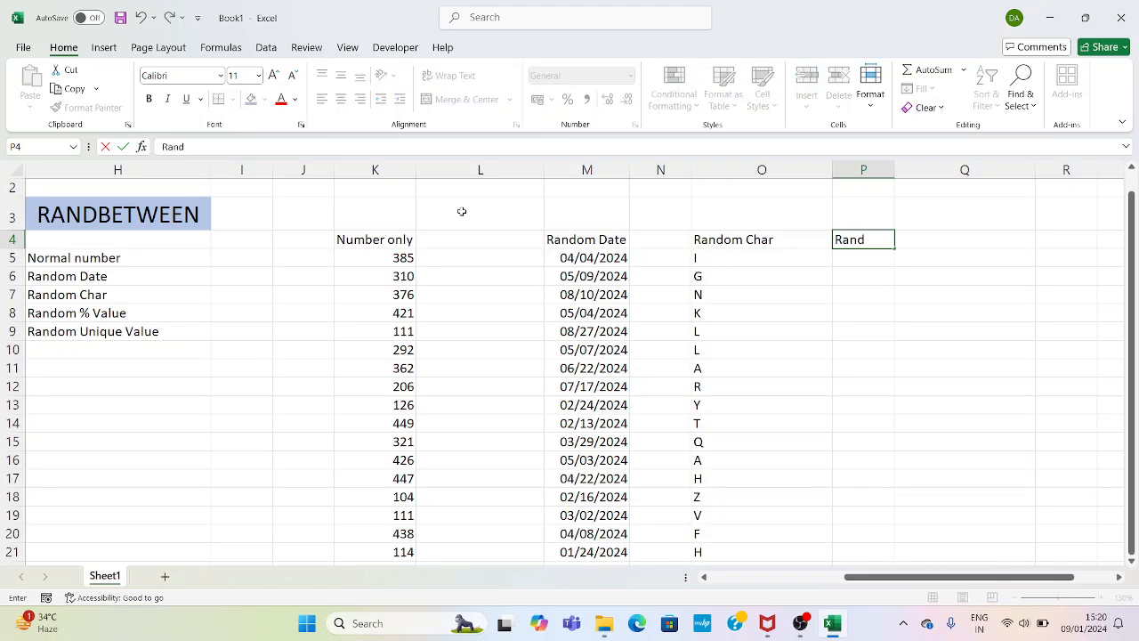
key("Return")
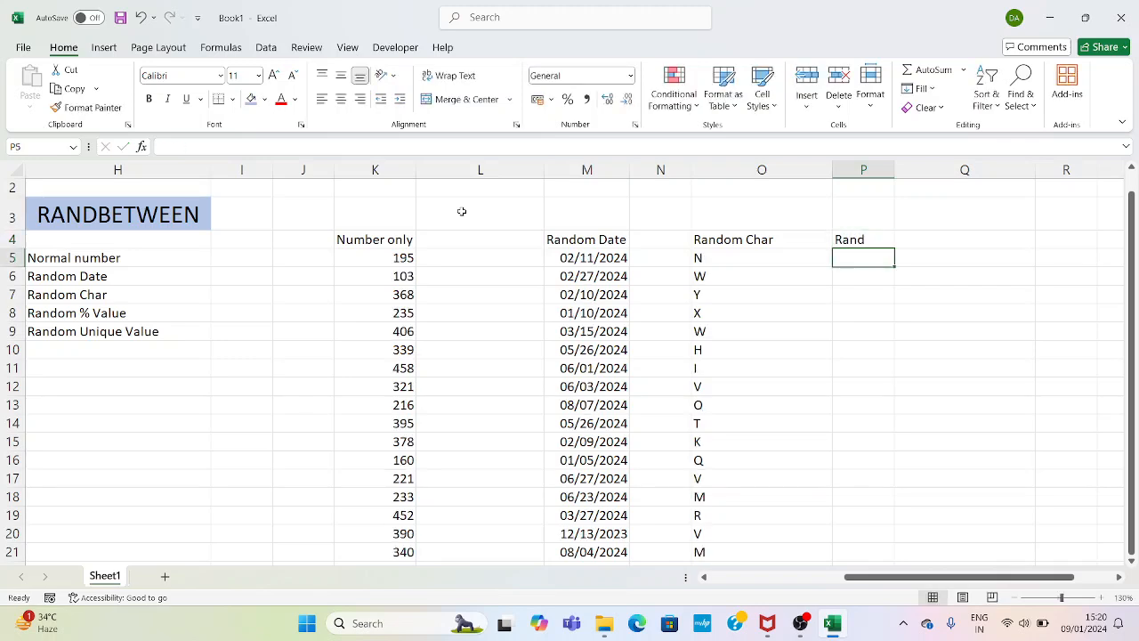
Enter the formula =RAND() in P5, under the "Rand" heading.
type("=rand")
key("Tab")
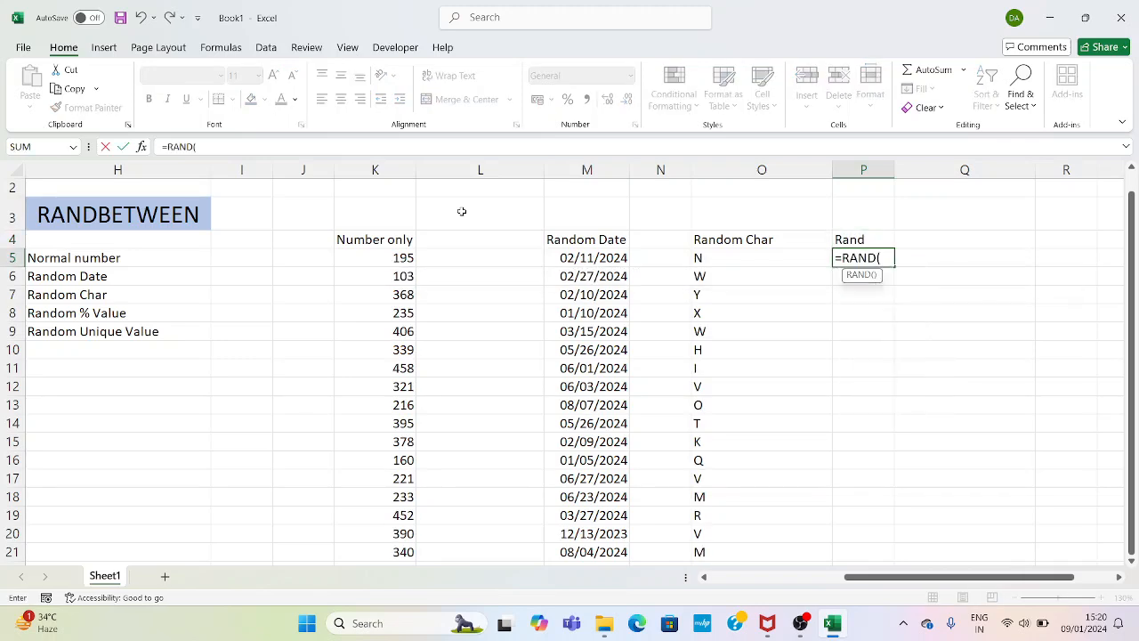
type(")")
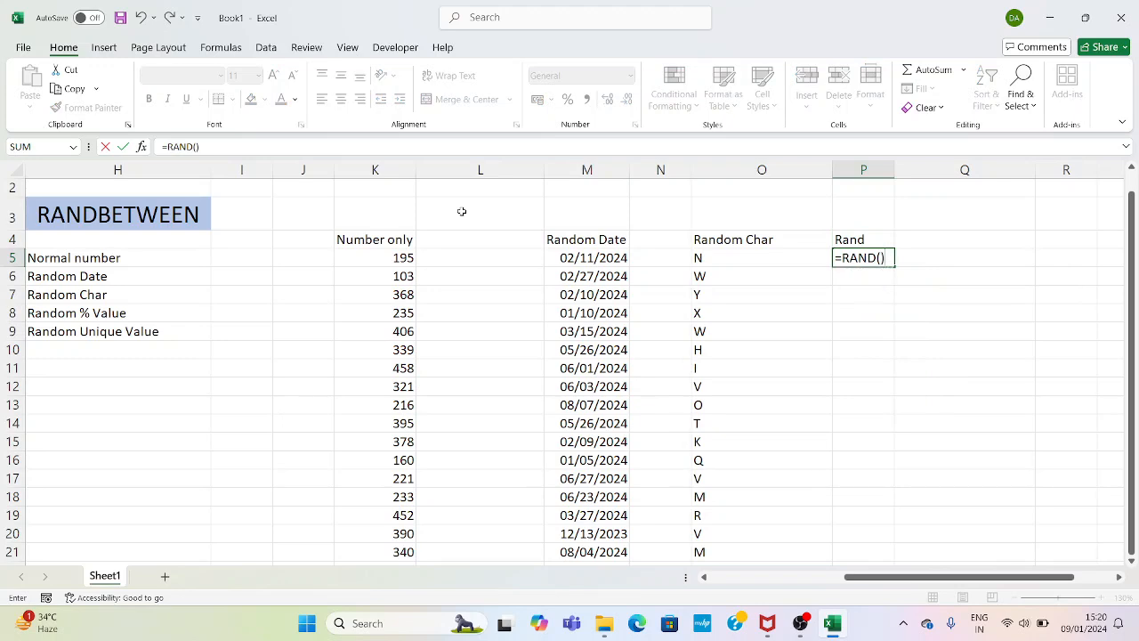
key("Return")
Fill the RAND formula from P5 down through P21.
key("Up")
key("shift+Down")
key("shift+Down")
key("shift+Down")
key("shift+Down")
key("shift+Down")
key("shift+Down")
key("shift+Down")
key("shift+Down")
key("shift+Down")
key("shift+Down")
key("shift+Down")
key("shift+Down")
key("shift+Down")
key("shift+Down")
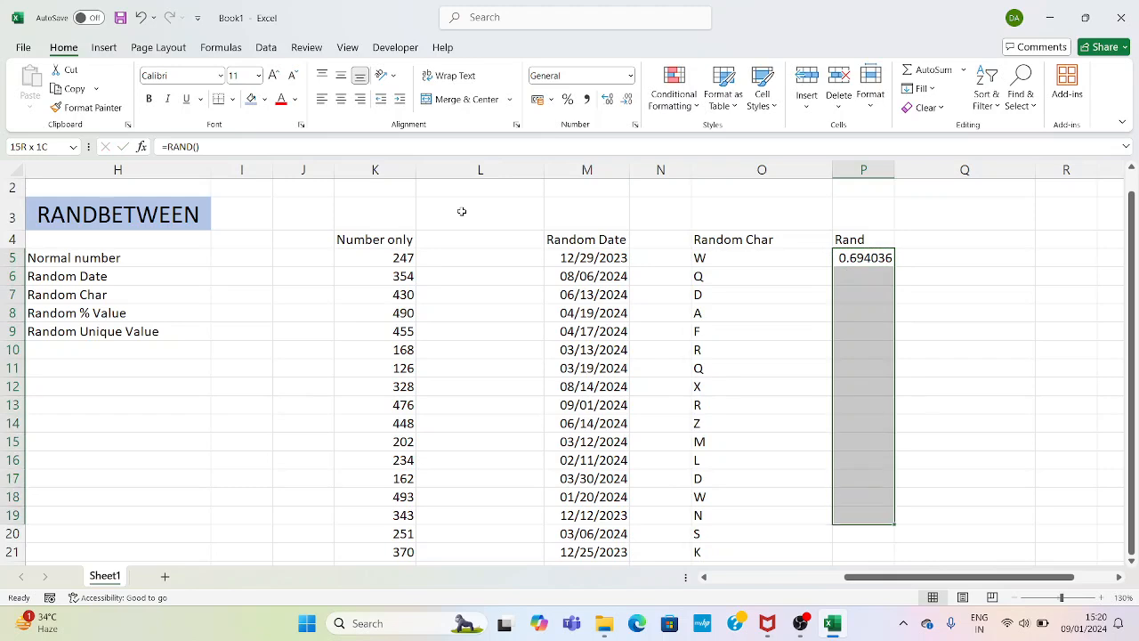
key("shift+Down")
key("shift+Down")
key("ctrl+d")
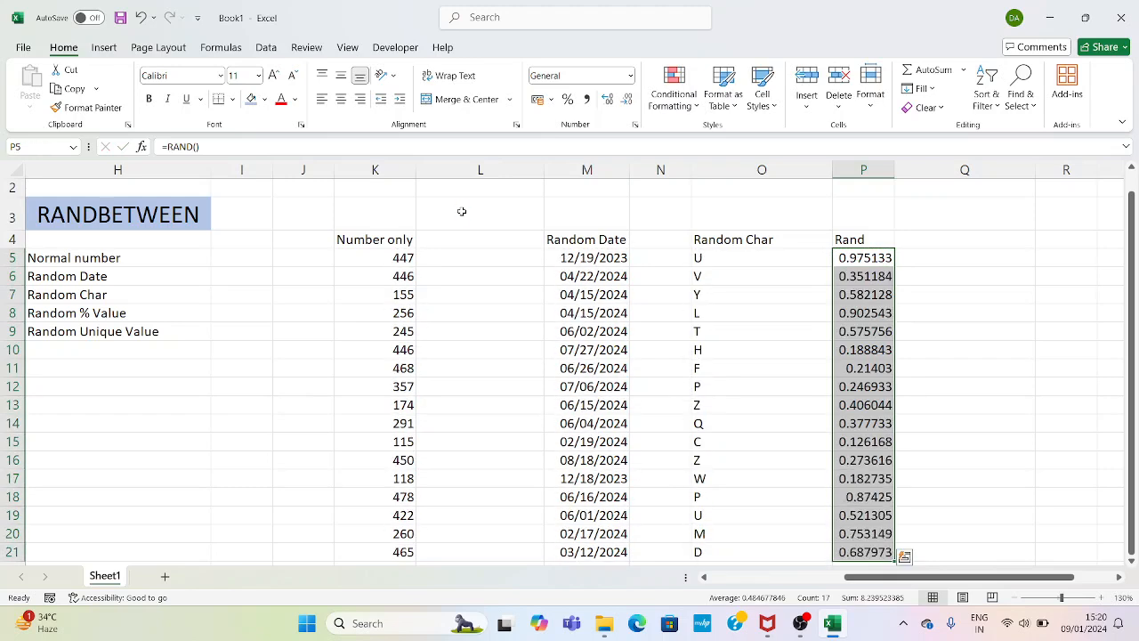
Format the random decimals in P5:P21 as percentages.
left_click(571, 103)
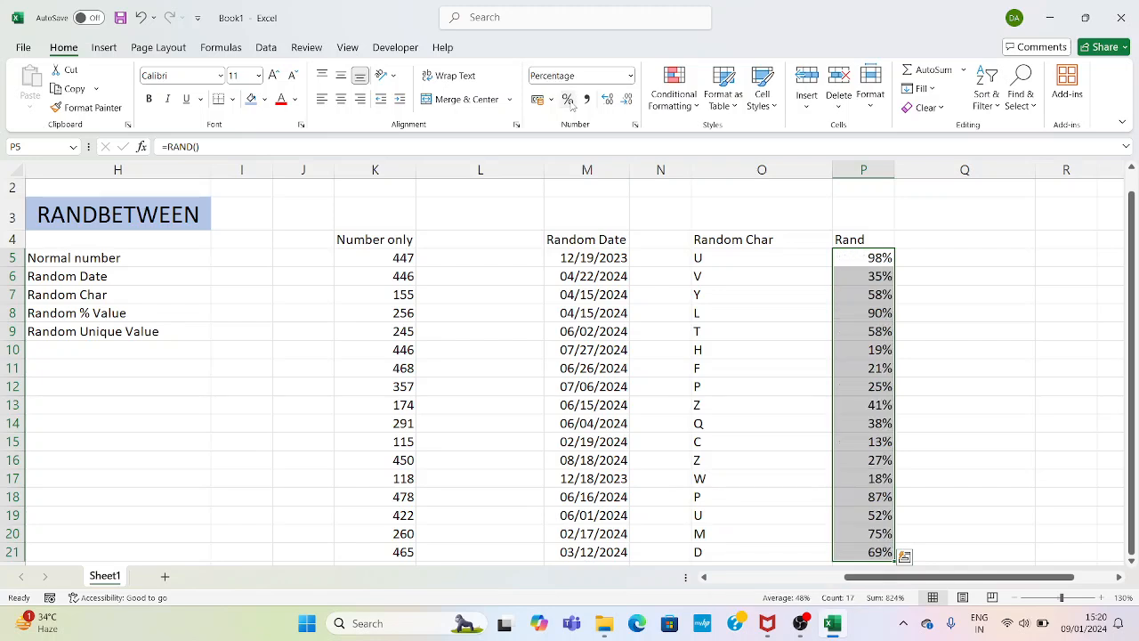
key("Up")
key("Down")
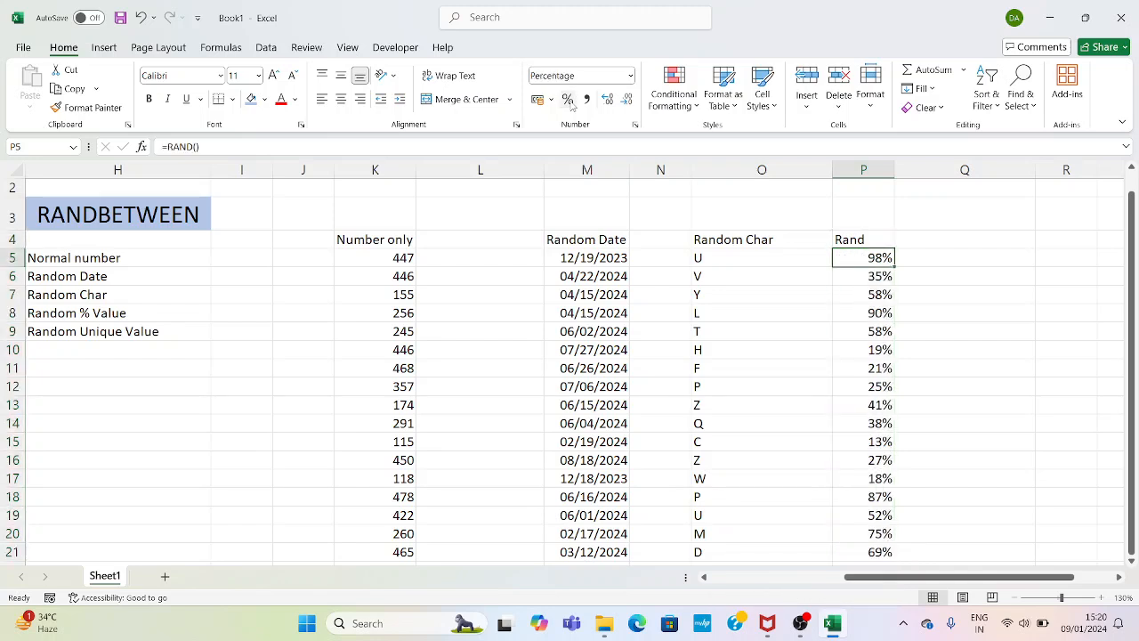
key("ctrl+shift+Down")
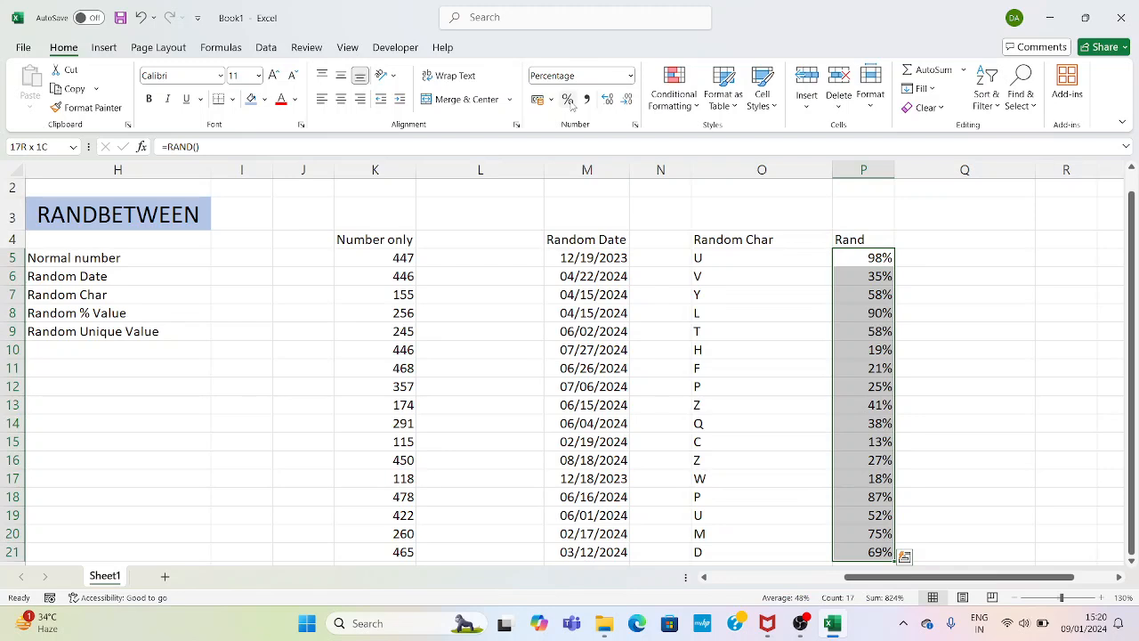
key("Up")
key("Down")
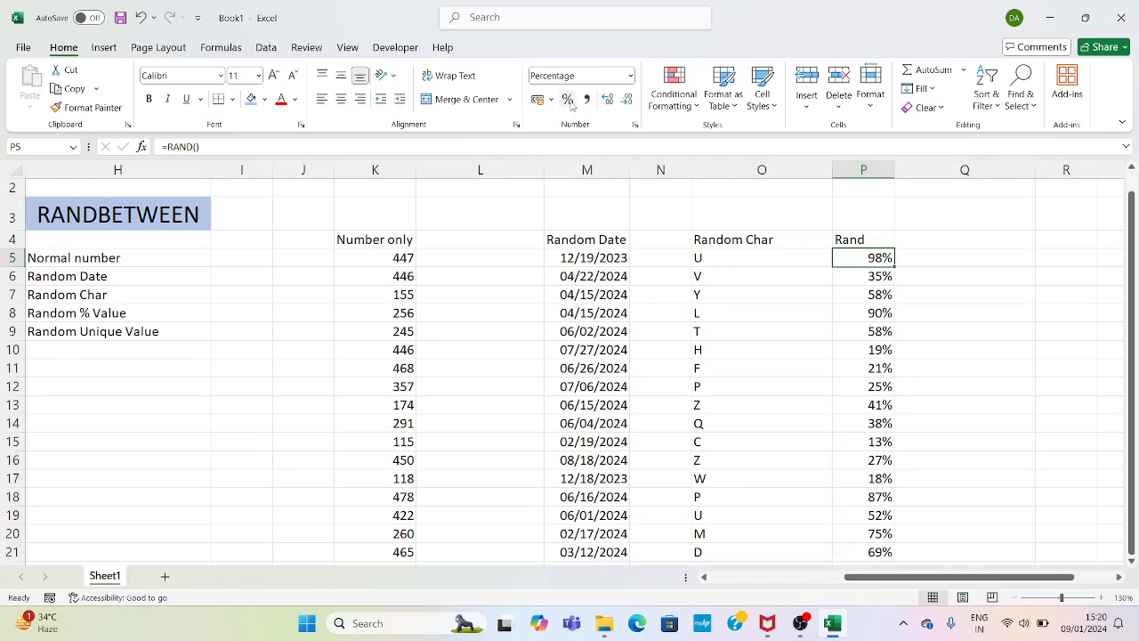
key("Up")
key("Down")
key("Up")
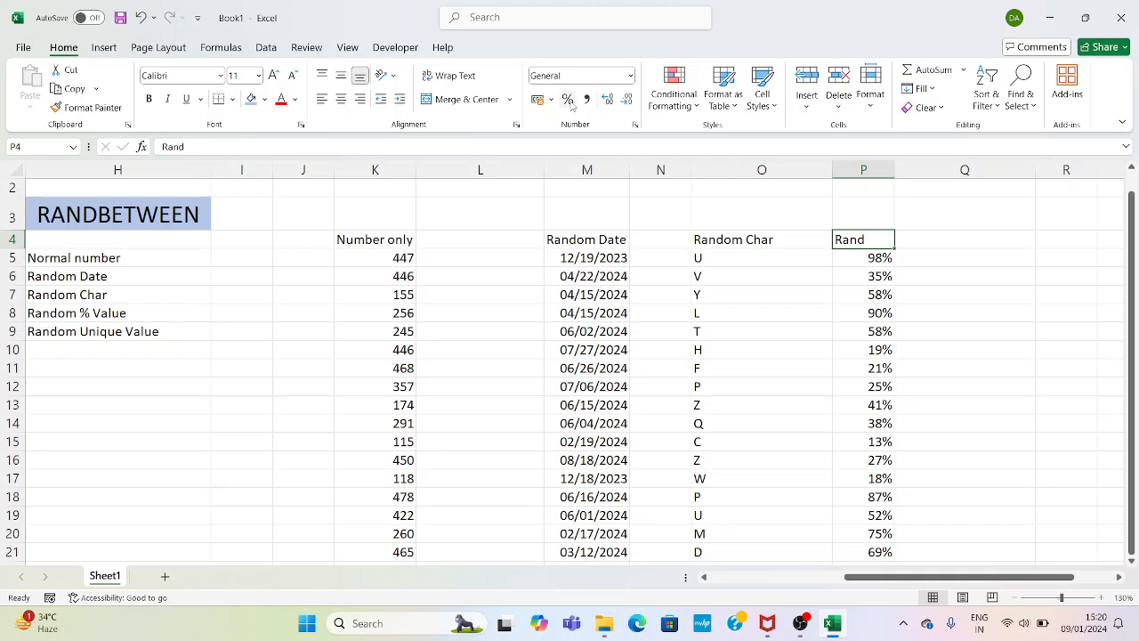
Enter the heading "Unique Value" in Q4, beside the "Rand" column.
key("Right")
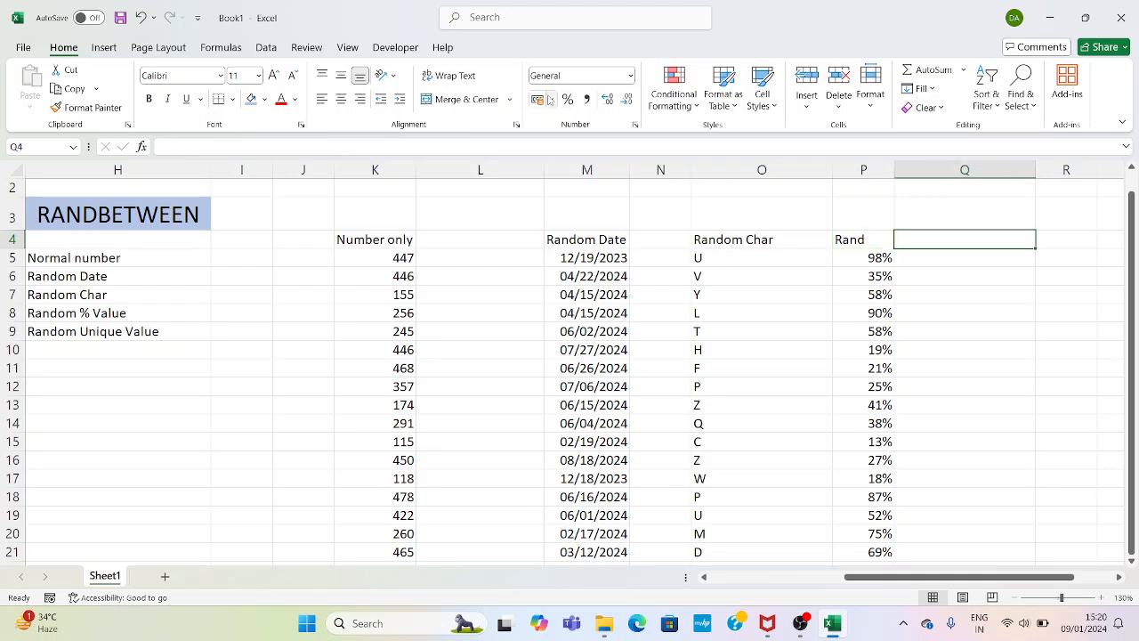
type("Uniq")
key("BackSpace")
type("que Valjue")
key("BackSpace")
key("BackSpace")
key("BackSpace")
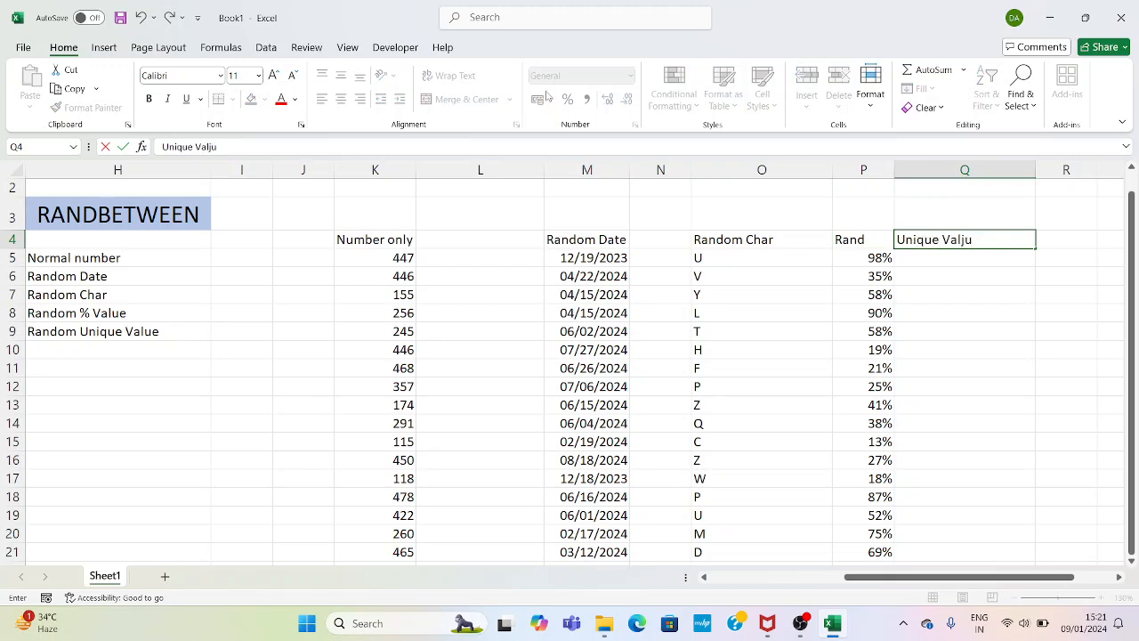
type("ue")
key("Return")
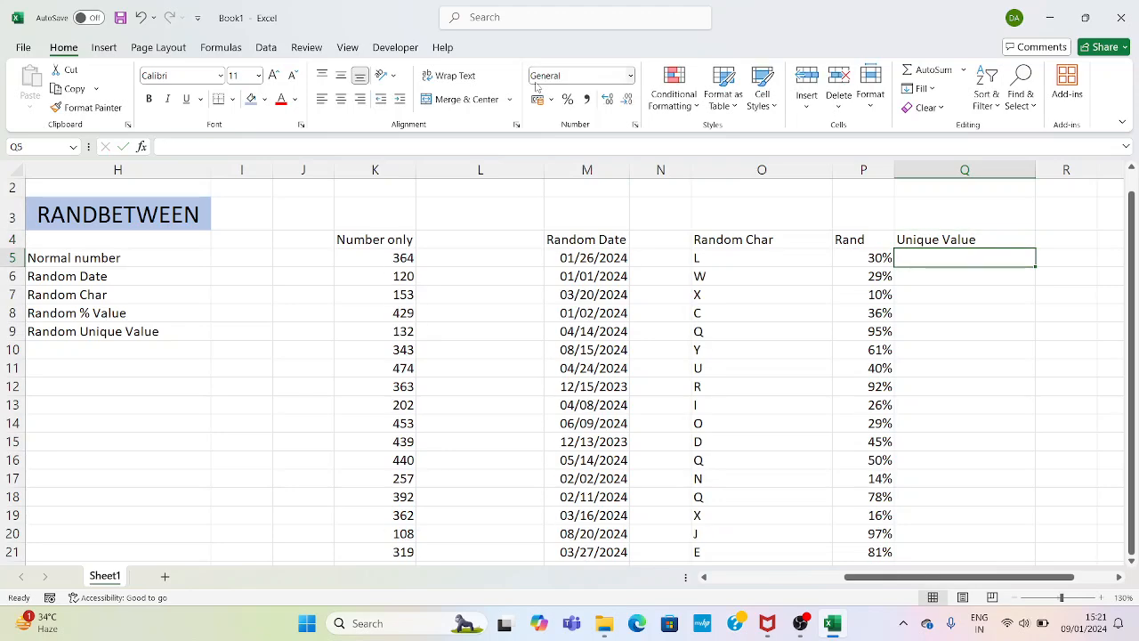
Enter the formula =UNIQUE(RANDBETWEEN(20,200)) in Q5, under the "Unique Value" heading.
type("=uni")
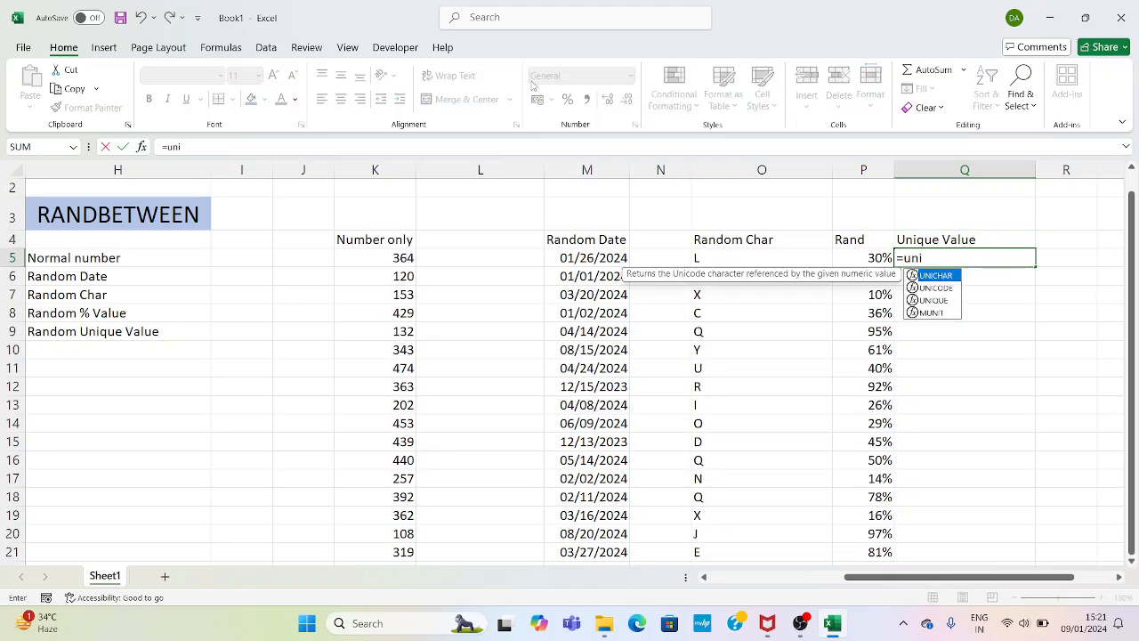
key("Down")
key("Down")
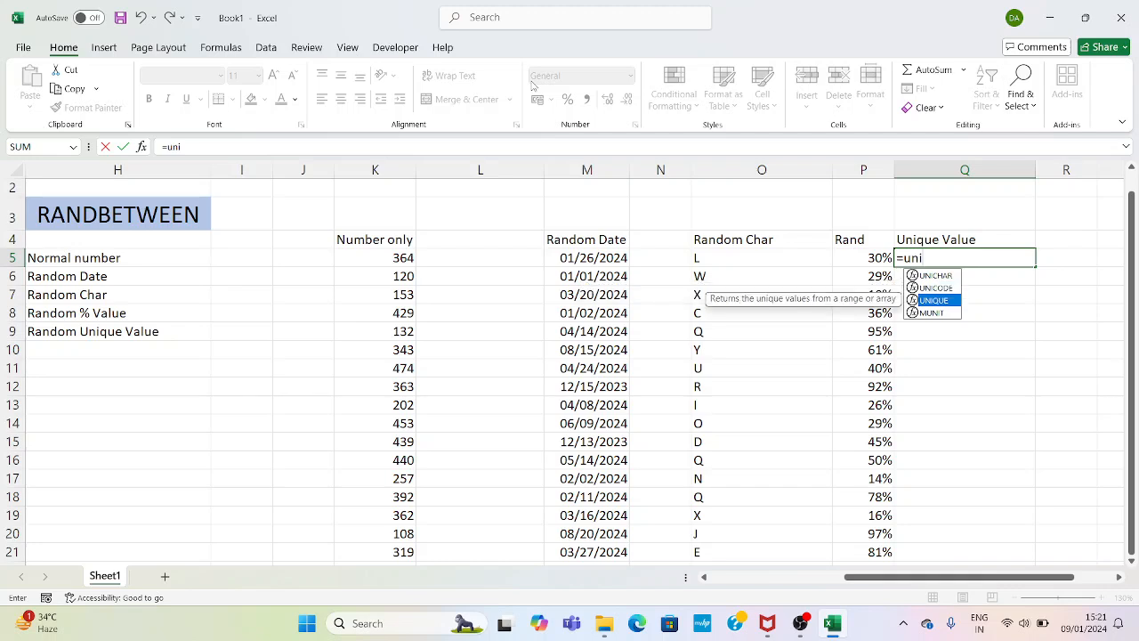
key("Tab")
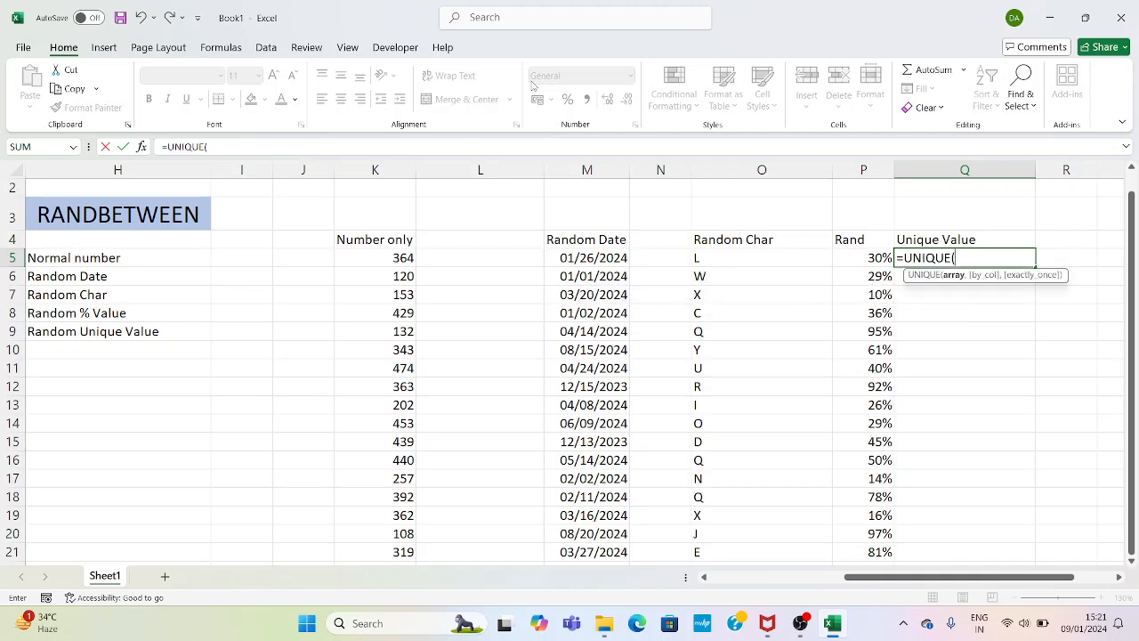
type("rand")
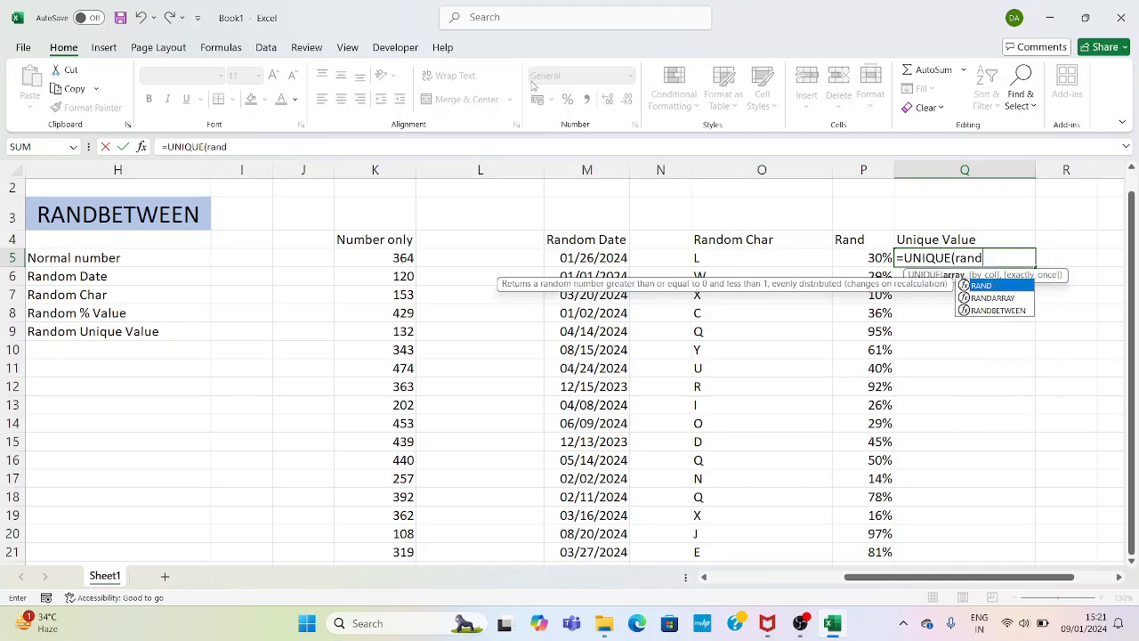
key("Down")
key("Down")
key("Tab")
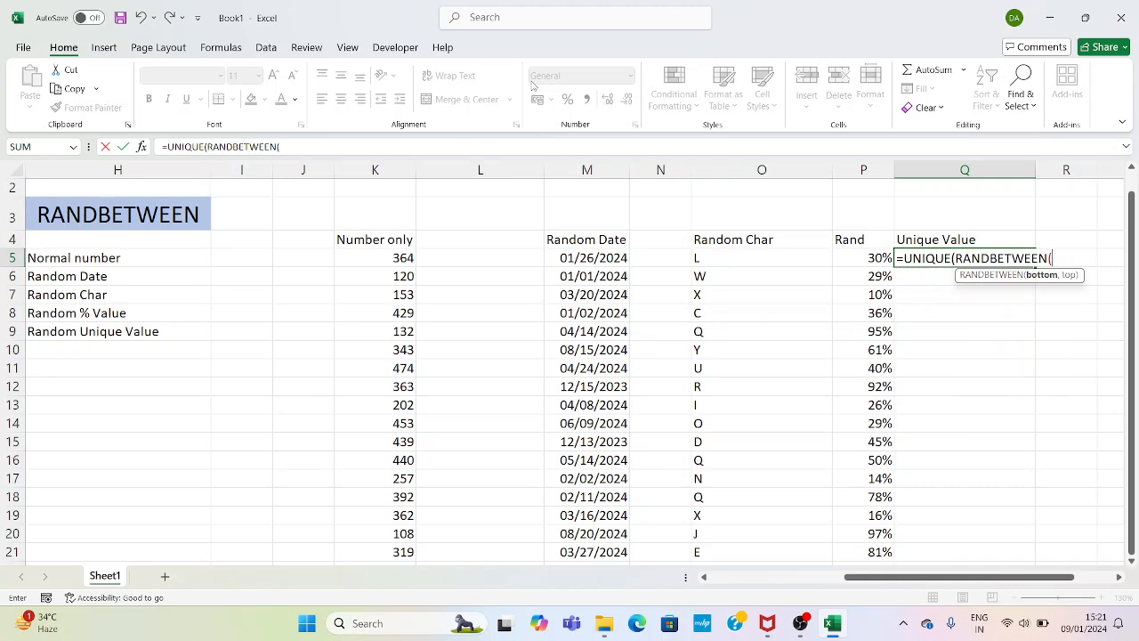
type("20,200")
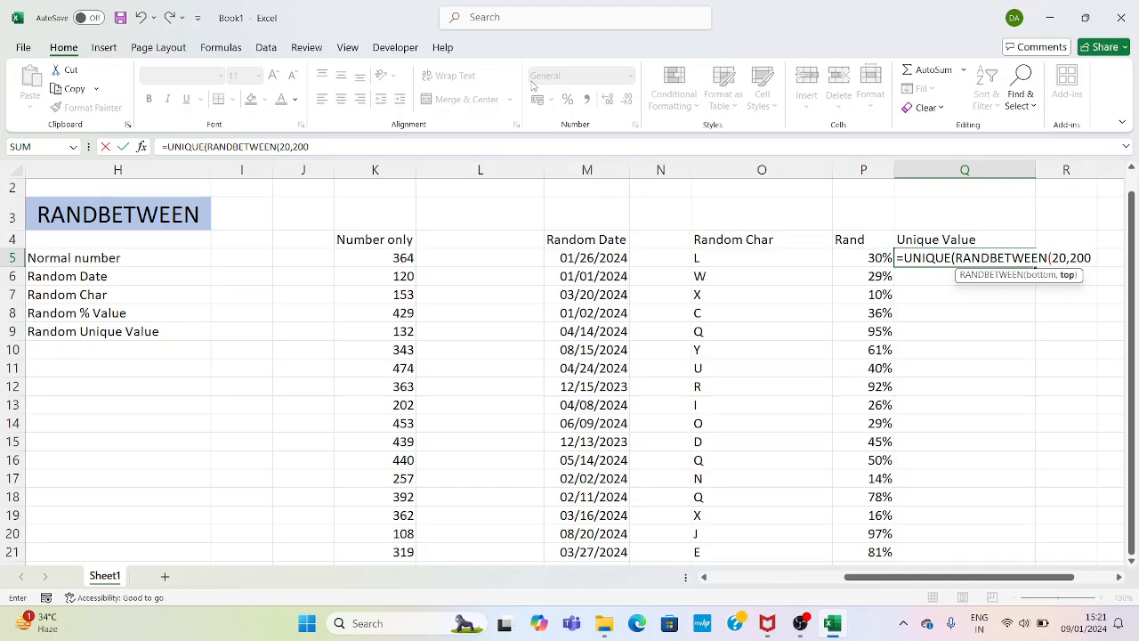
type("))")
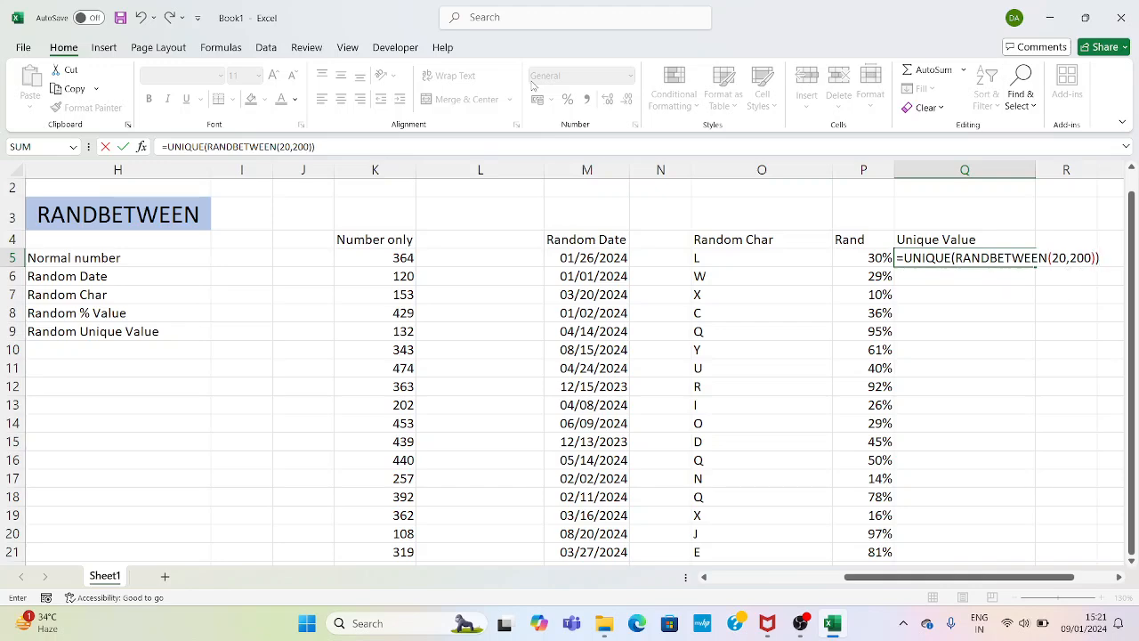
key("Return")
Fill the UNIQUE formula from Q5 down through Q21.
key("Up")
key("shift+Down")
key("shift+Down")
key("shift+Down")
key("shift+Down")
key("shift+Down")
key("shift+Down")
key("shift+Down")
key("shift+Down")
key("shift+Down")
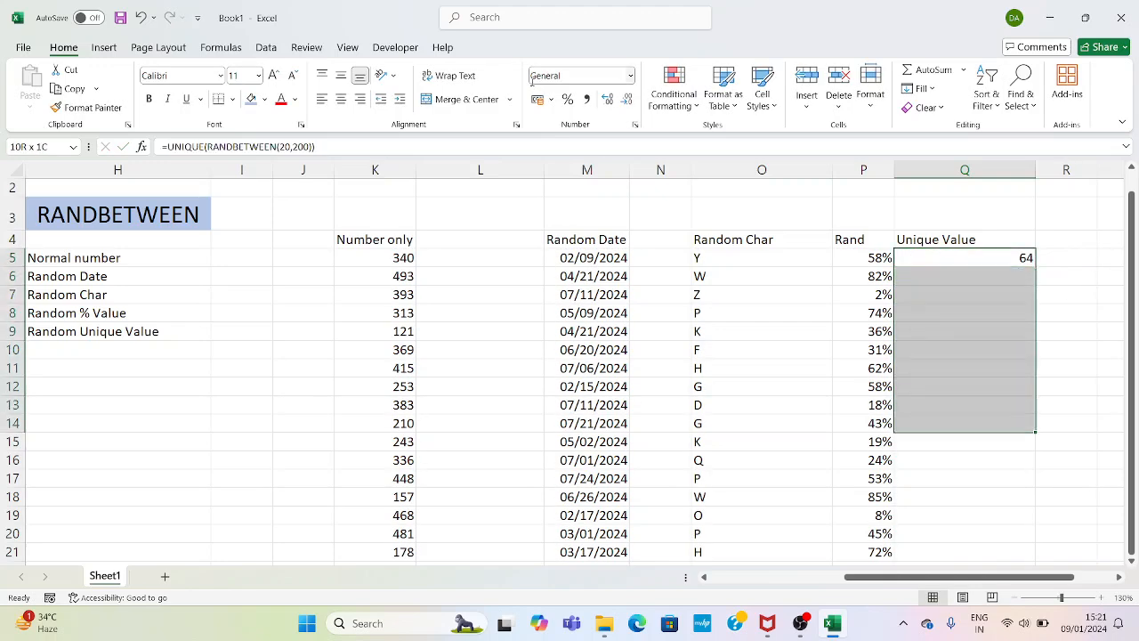
key("shift+Down")
key("shift+Down")
key("shift+Down")
key("shift+Down")
key("shift+Down")
key("shift+Down")
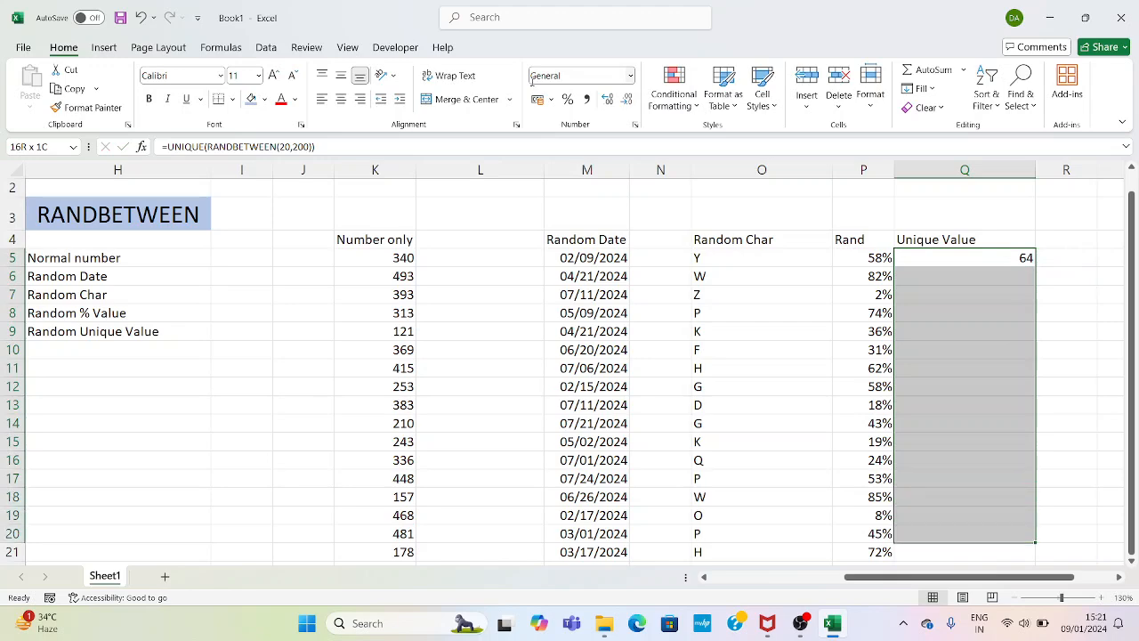
key("ctrl+d")
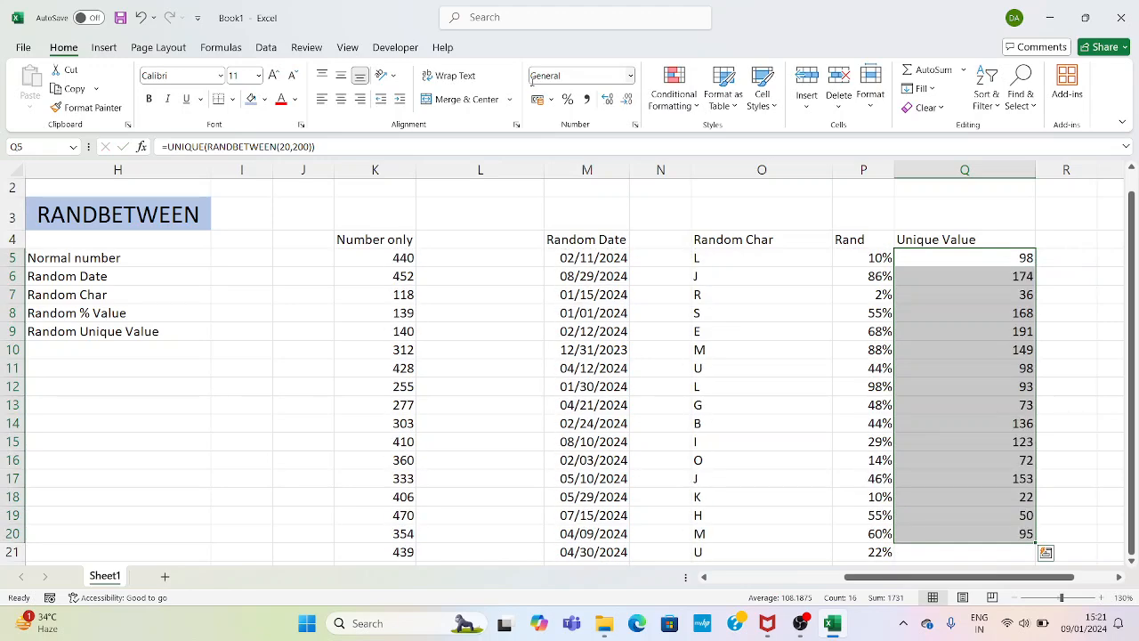
key("shift+Down")
key("ctrl+d")
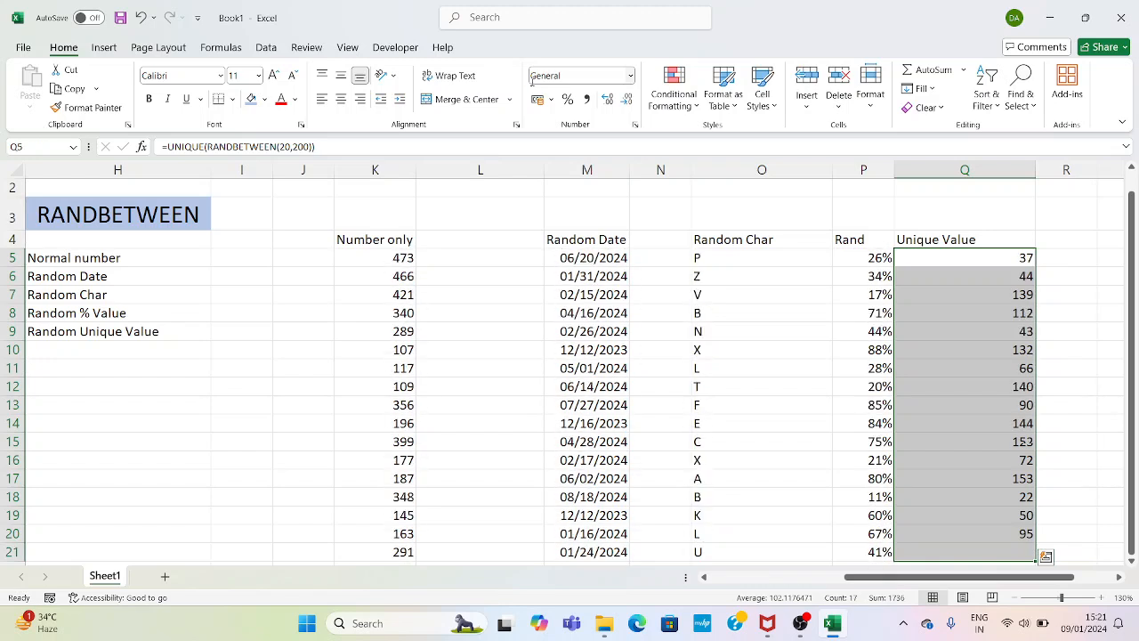
Review the generated values and formulas in the "Unique Value" column.
key("Up")
key("Down")
key("Down")
key("Down")
key("Down")
key("Down")
key("Down")
key("Down")
key("Down")
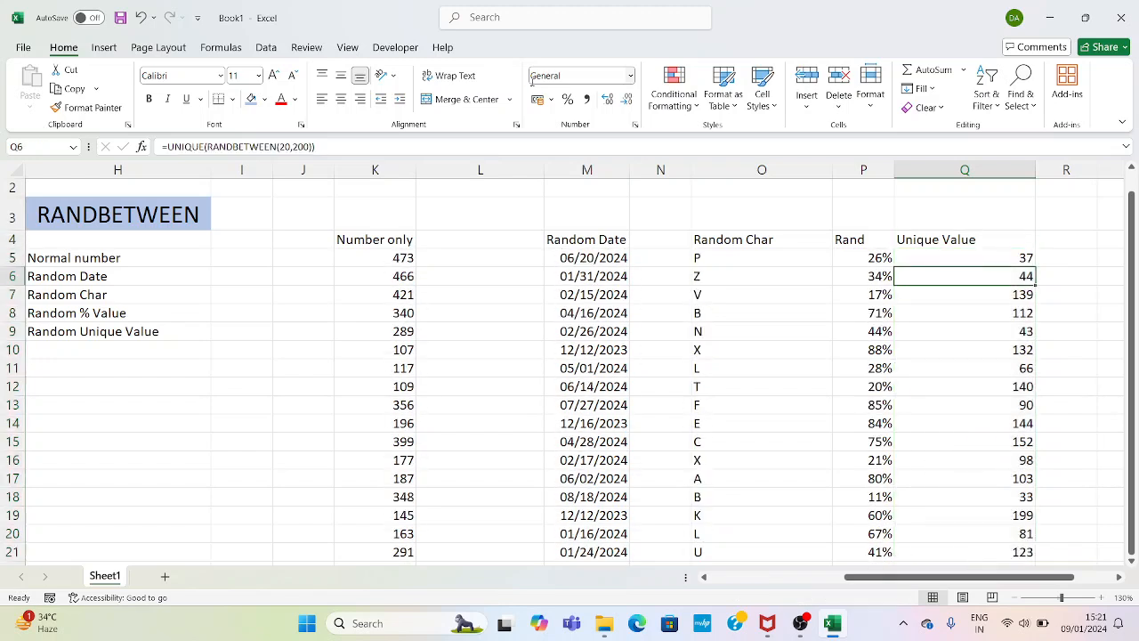
key("Up")
key("Up")
key("Up")
key("Up")
key("Up")
key("Up")
key("Up")
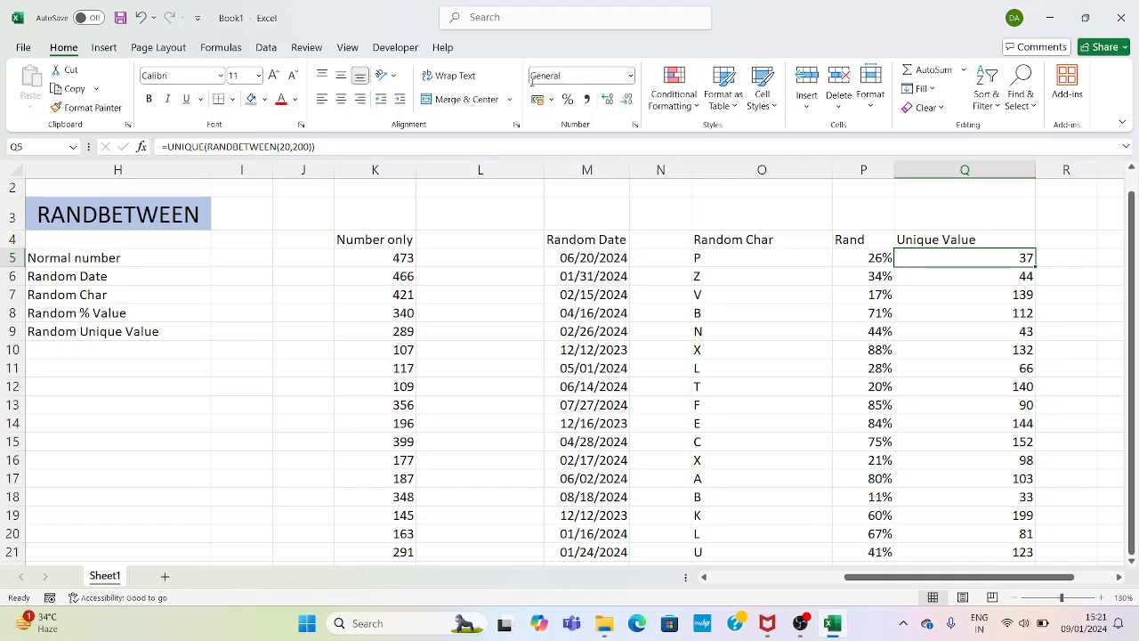
Look back over the finished random number, date, character, percentage and unique value columns.
key("Left")
key("Left")
key("Left")
key("Left")
key("Left")
key("Left")
key("Up")
key("Down")
key("Up")
key("Down")
key("Down")
key("Down")
key("Down")
key("Down")
key("Down")
key("Down")
key("Down")
key("Down")
key("Down")
key("Up")
key("Up")
key("Right")
key("Right")
key("Right")
key("Right")
key("Right")
key("Right")
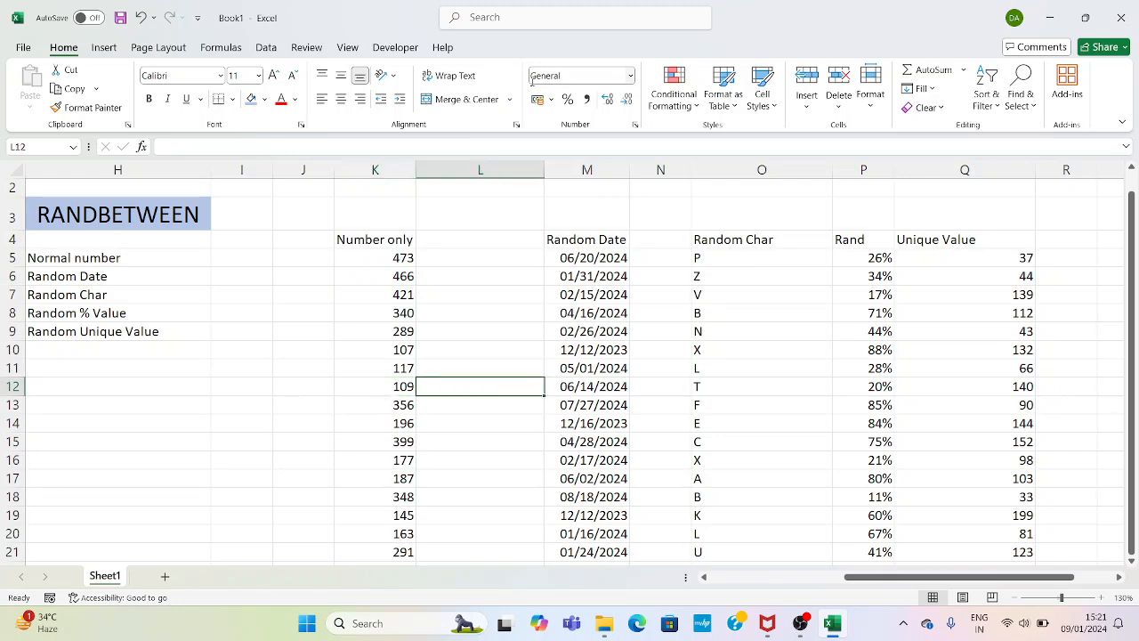
key("Up")
key("Up")
key("Up")
key("Up")
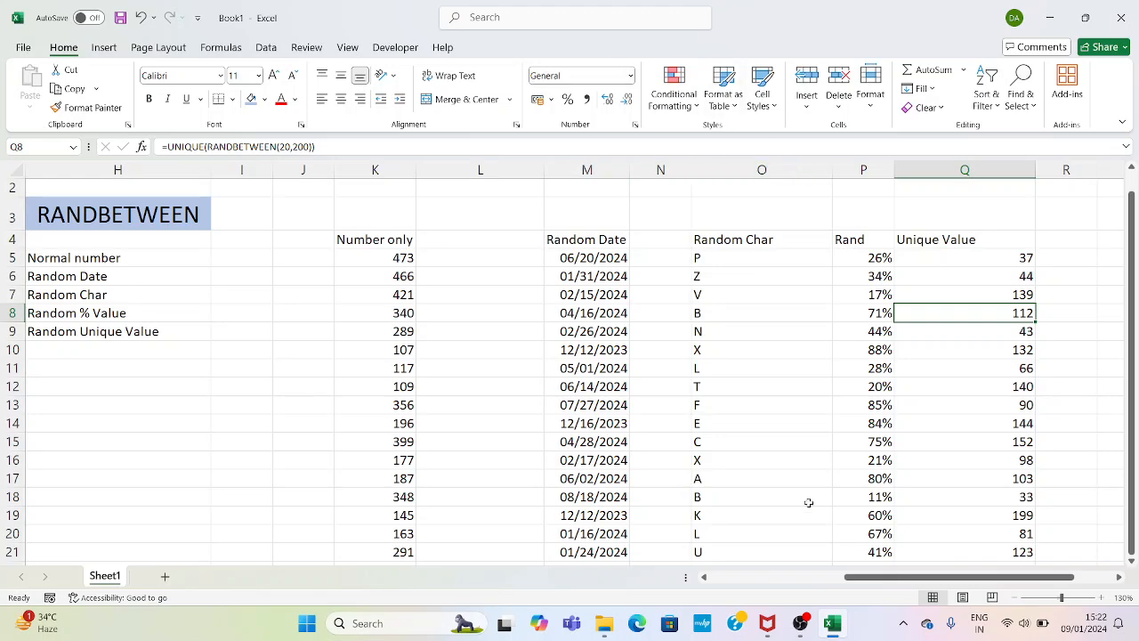
left_click(802, 624)
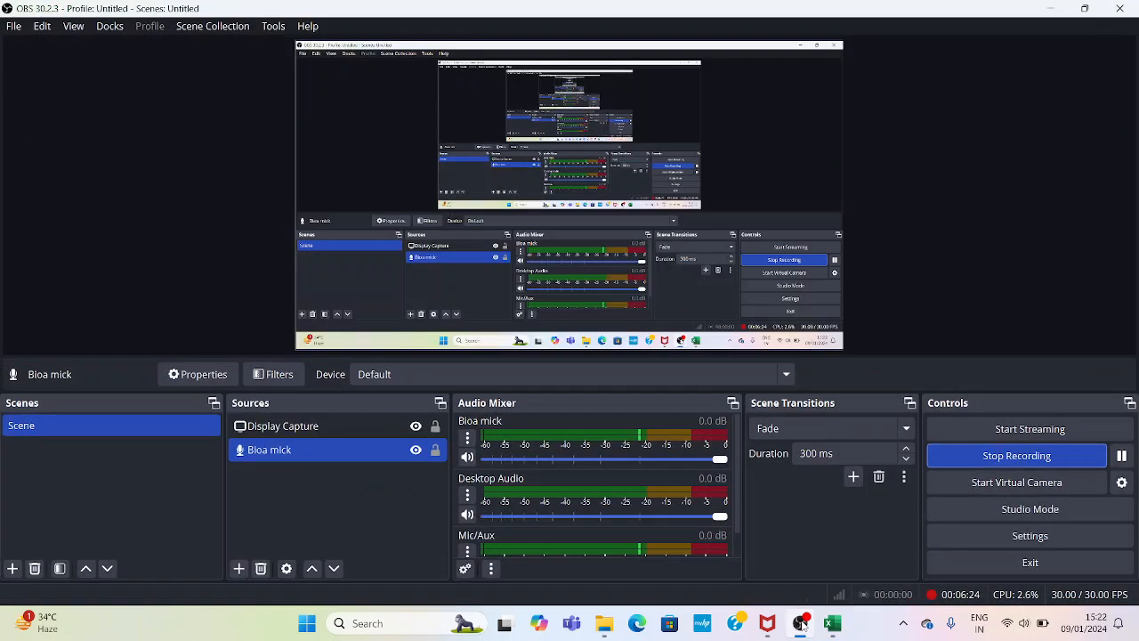